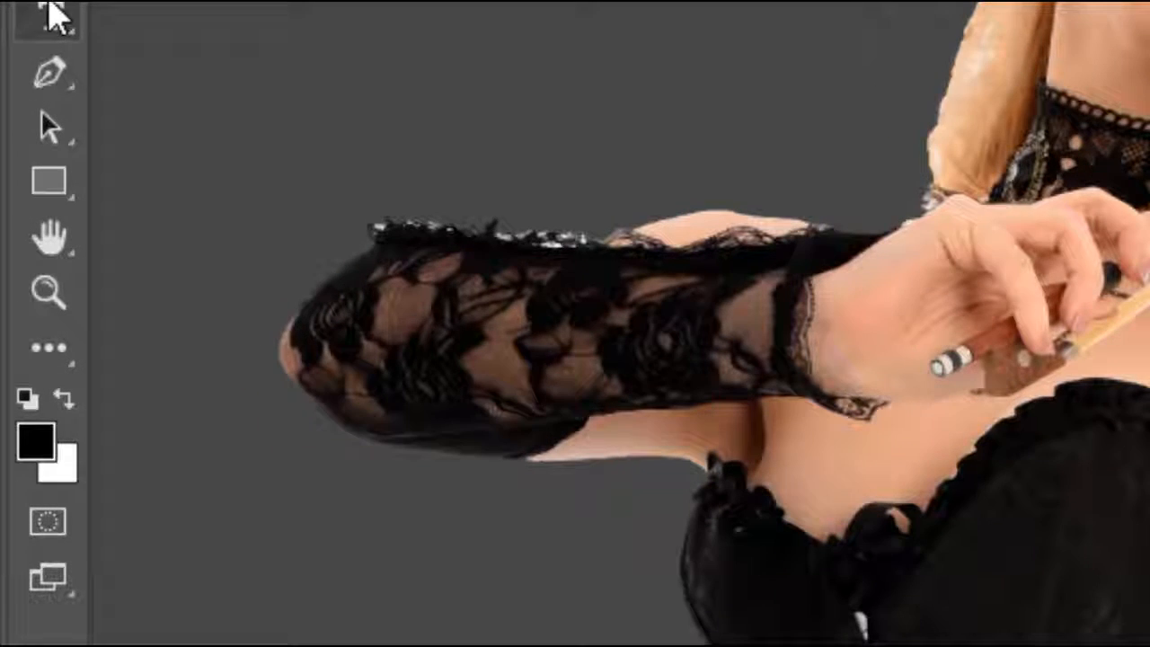
Outline the violinist's head with a closed Pen tool path along the jaw and around the hair, and convert it to a selection
click(53, 70)
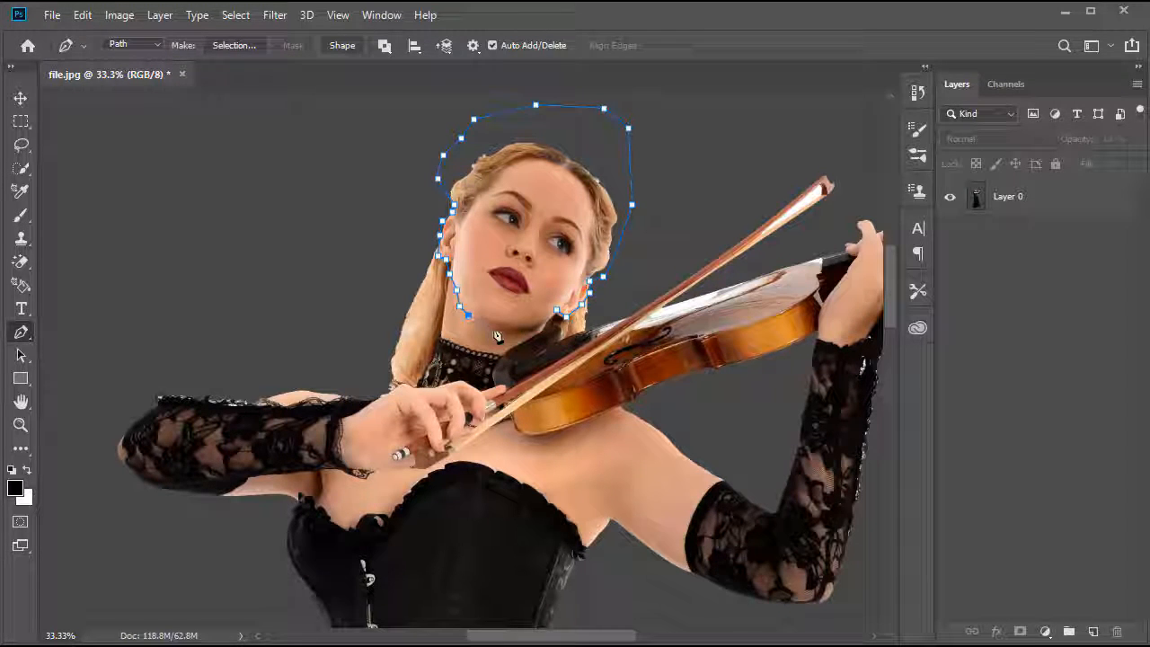
right_click(583, 305)
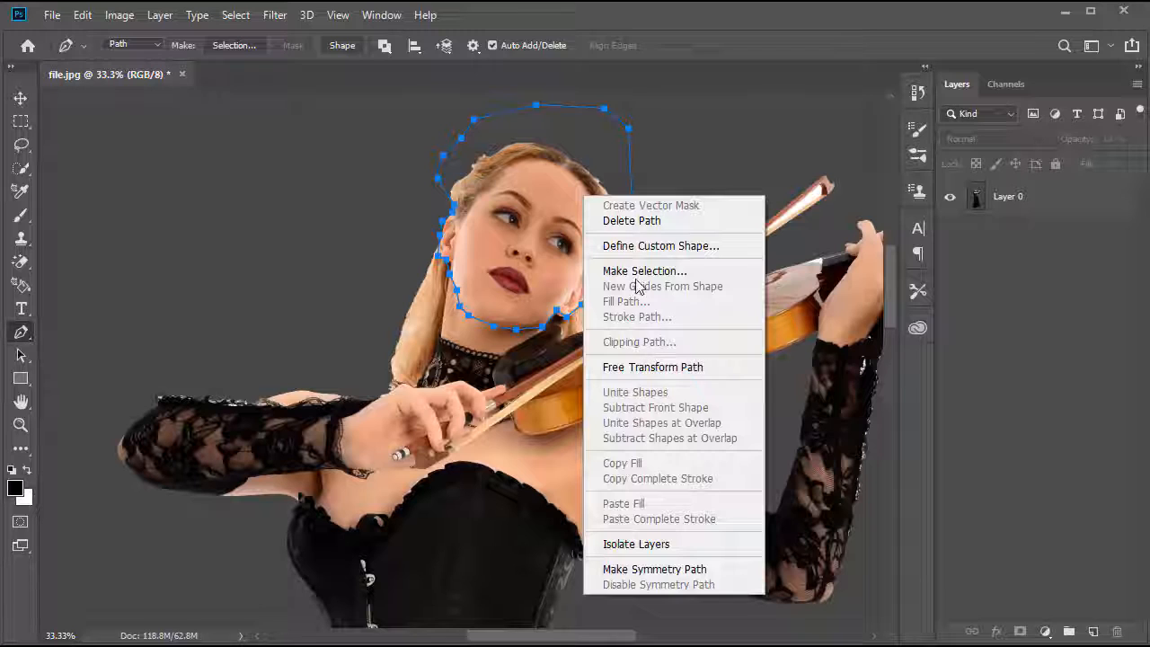
click(640, 271)
click(667, 131)
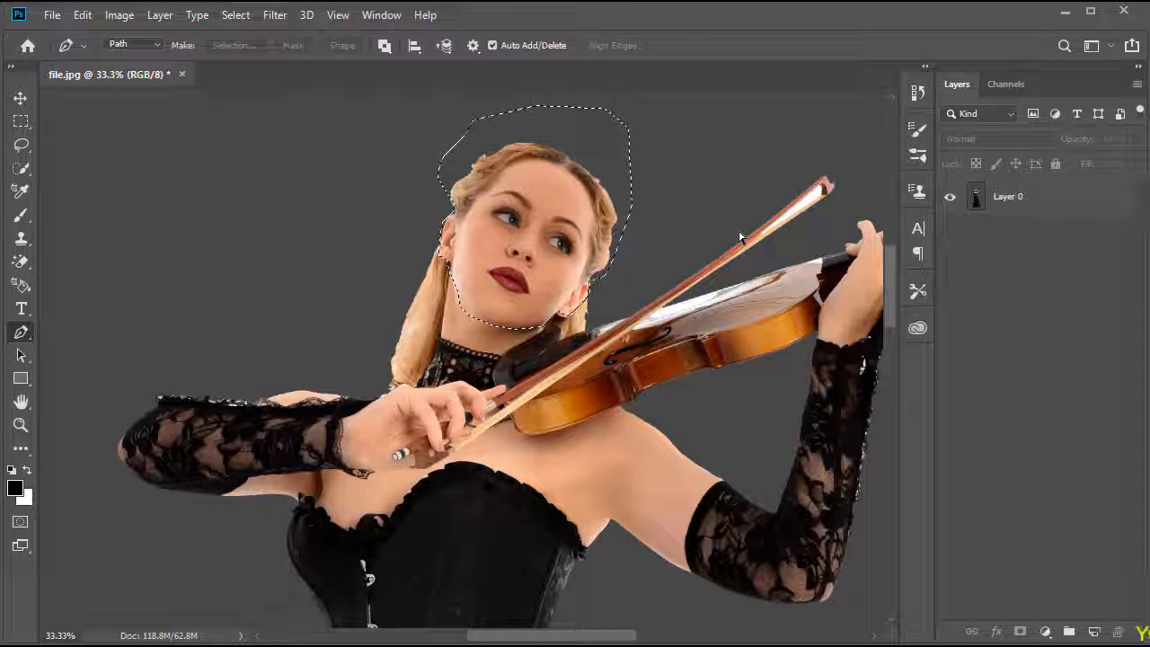
Copy the selected head to a new layer and enlarge it, keeping it positioned above the neck
click(1048, 199)
key(ctrl+j)
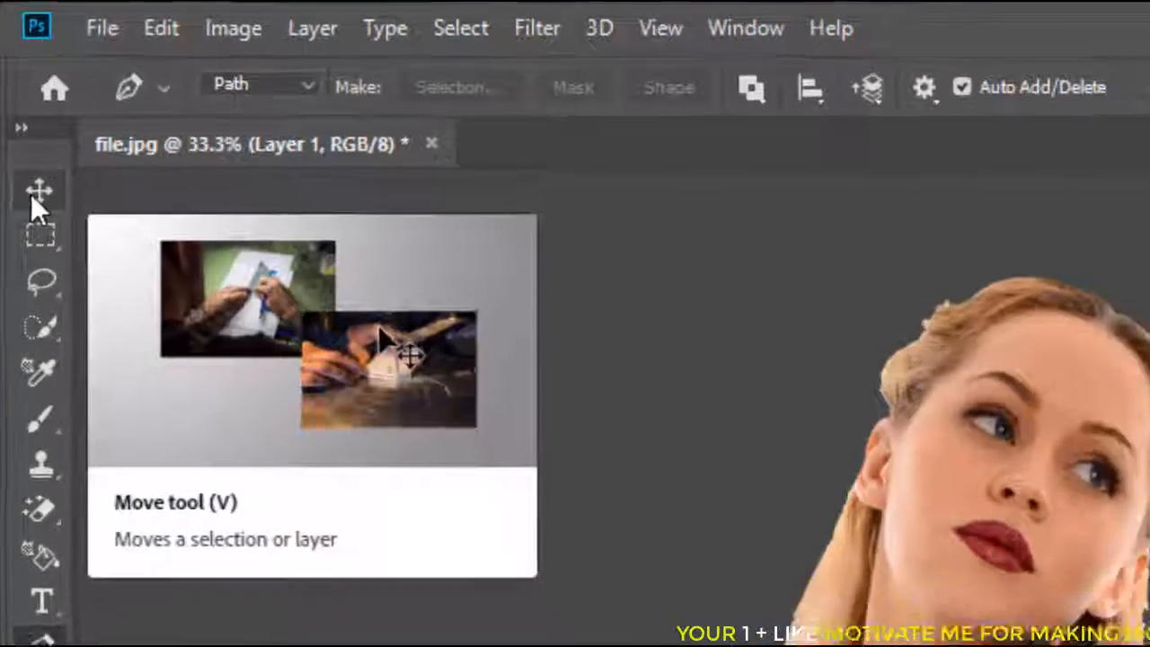
click(36, 204)
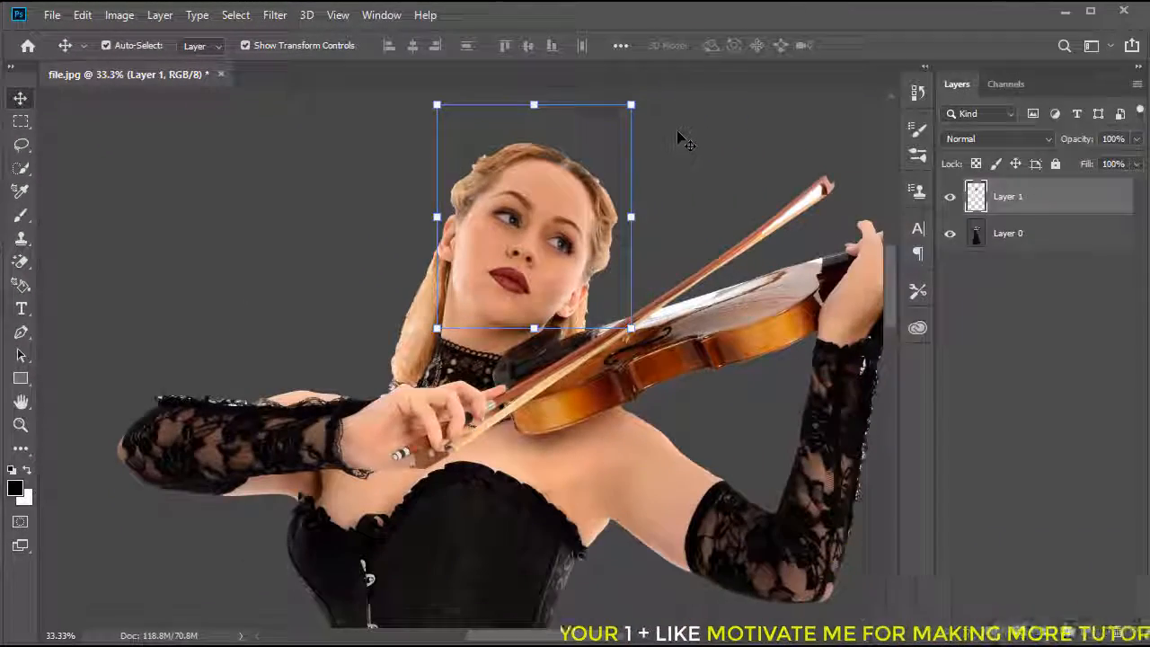
key(ctrl+minus)
key(ctrl+minus)
key(ctrl+minus)
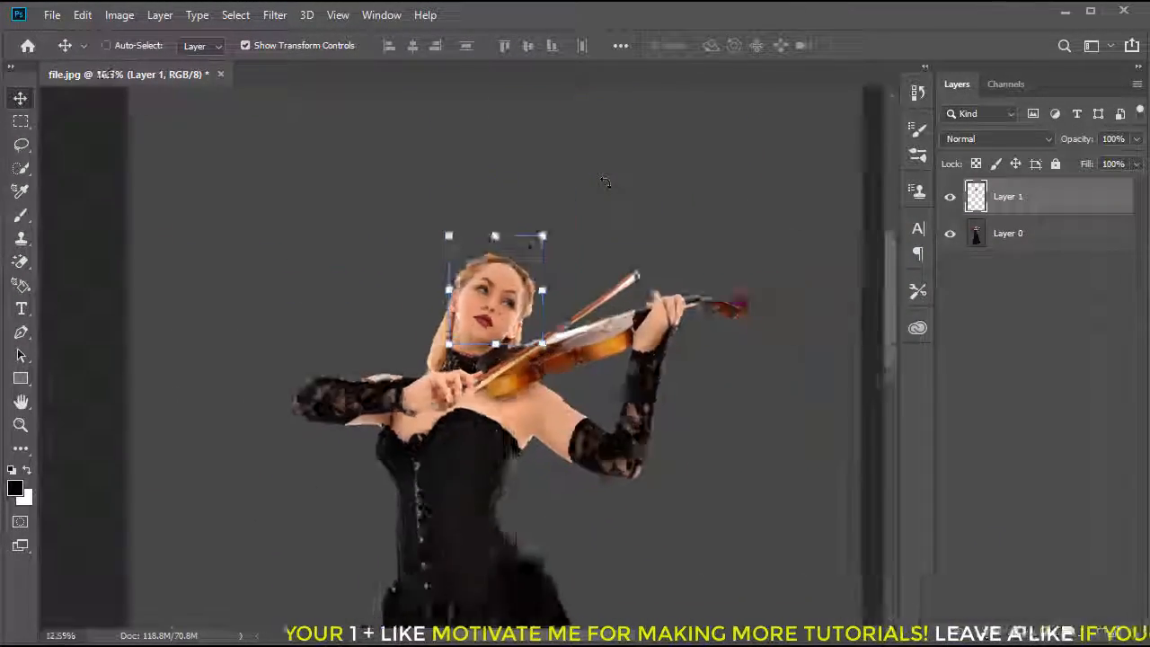
drag(525, 263, 596, 179)
drag(547, 256, 452, 399)
key(ctrl+plus)
key(ctrl+plus)
key(ctrl+plus)
click(865, 46)
Fine-tune the enlarged head's position over the neck and scale it to 99.94%
key(ctrl+minus)
key(ctrl+minus)
key(ctrl+minus)
key(ctrl+plus)
key(ctrl+plus)
mouse_move(500, 314)
mouse_down()
mouse_move(487, 314)
mouse_move(492, 303)
mouse_up()
key(ctrl+t)
drag(647, 119, 648, 122)
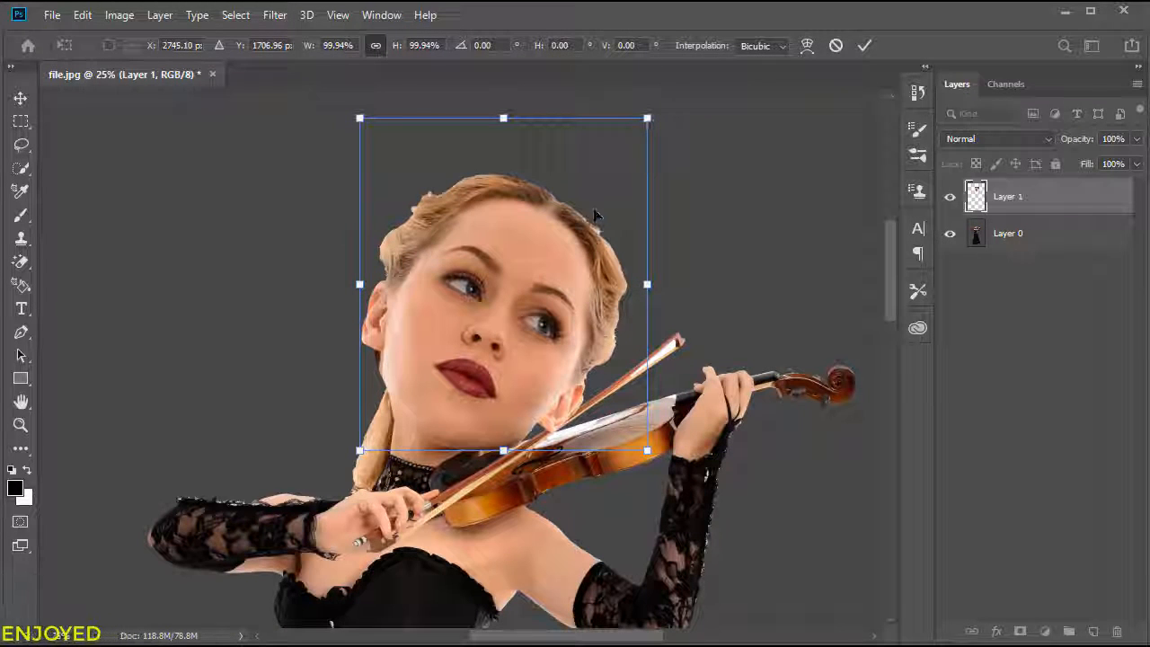
drag(593, 213, 591, 209)
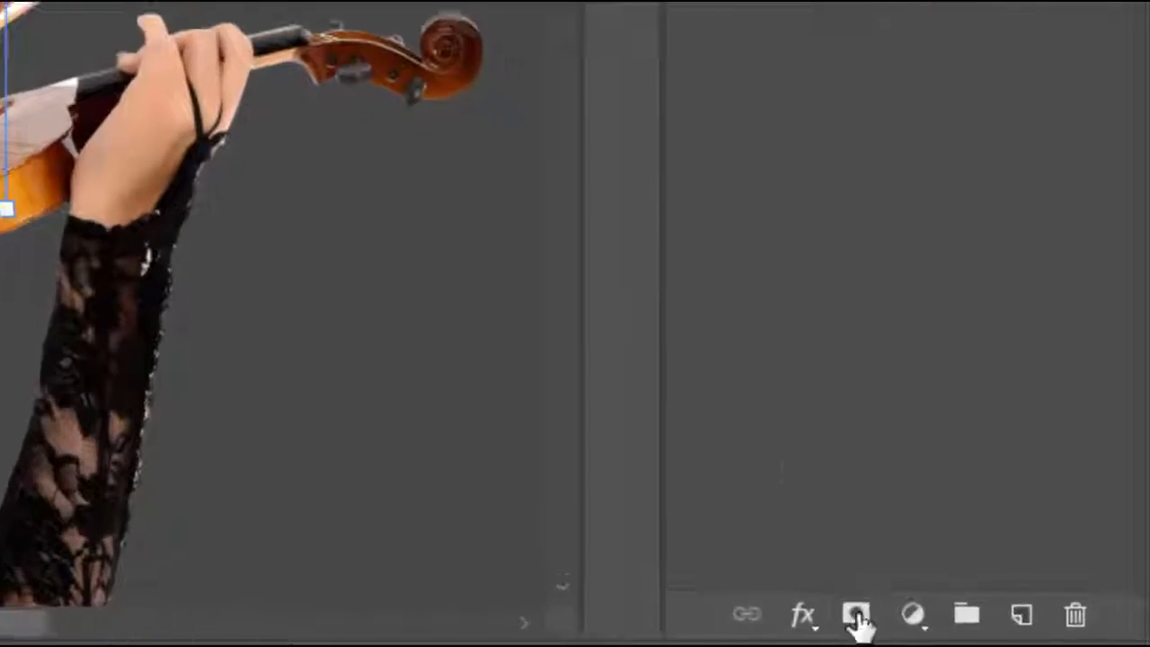
Add a layer mask to the head layer and choose a soft round brush preset in place of the smoke brush
click(1020, 631)
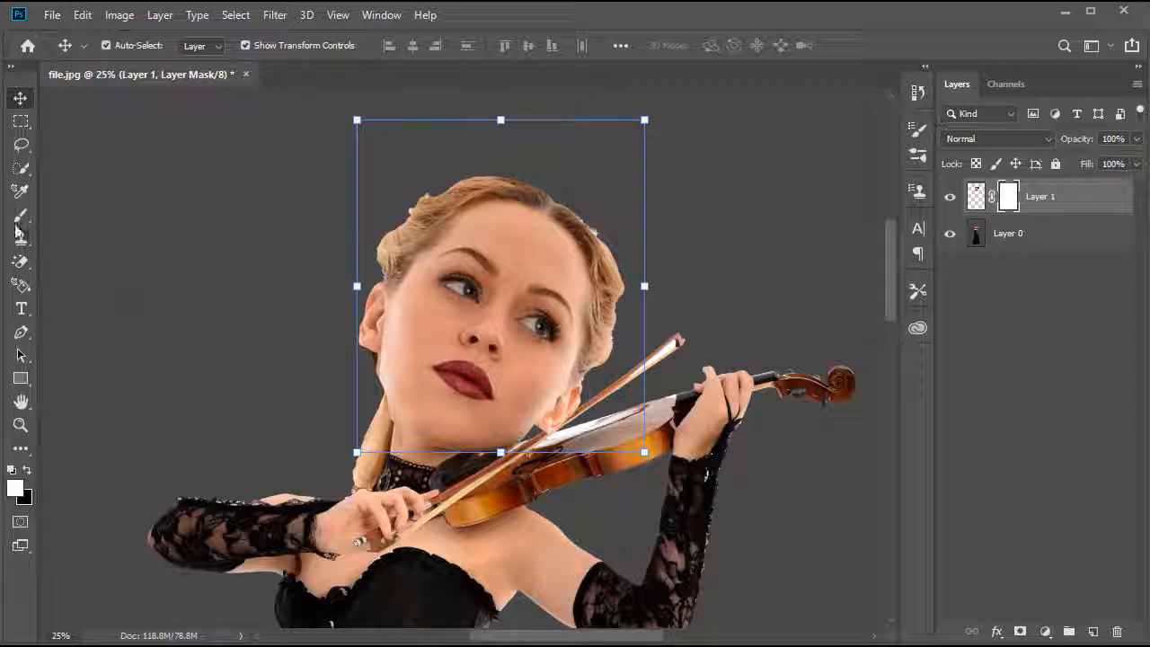
click(19, 222)
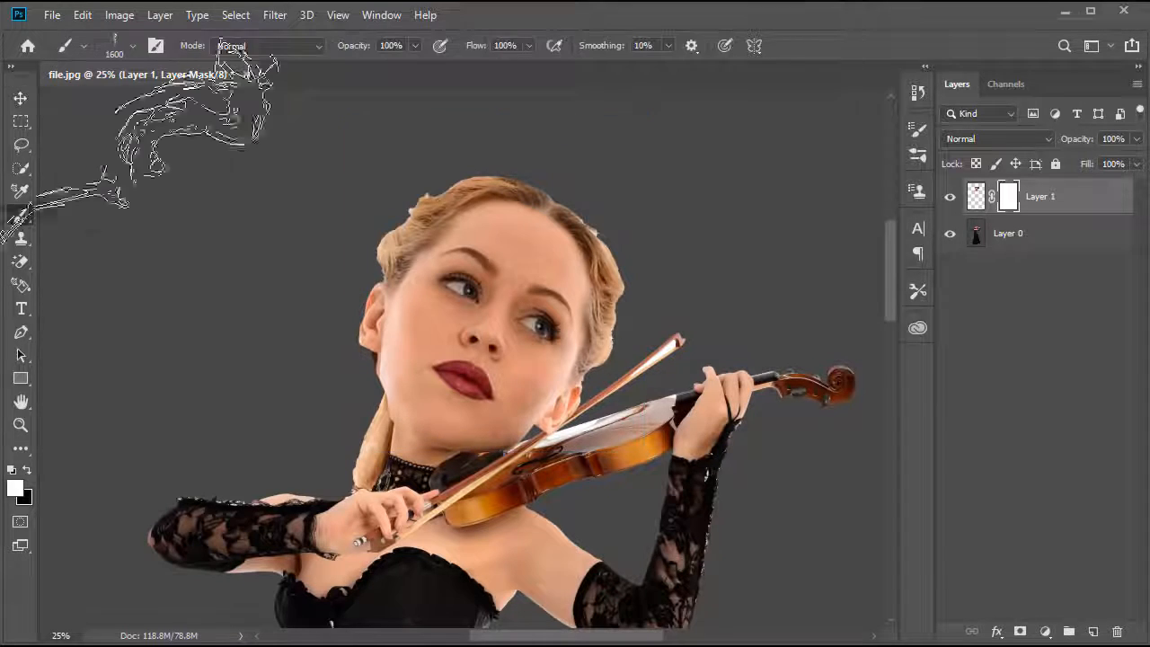
click(126, 47)
scroll(96, 190, up, 1)
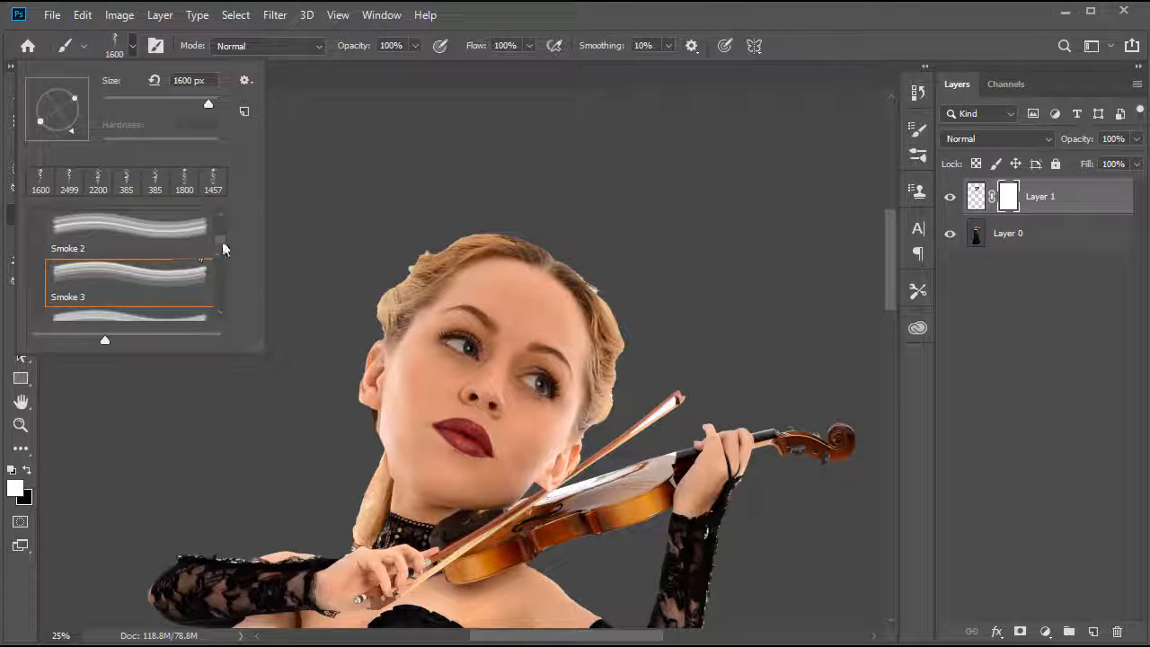
drag(223, 244, 223, 215)
click(130, 251)
click(356, 216)
Reduce the brush size to 125 px for working on the mask around the jaw and neck
scroll(386, 475, up, 2)
drag(392, 479, 382, 231)
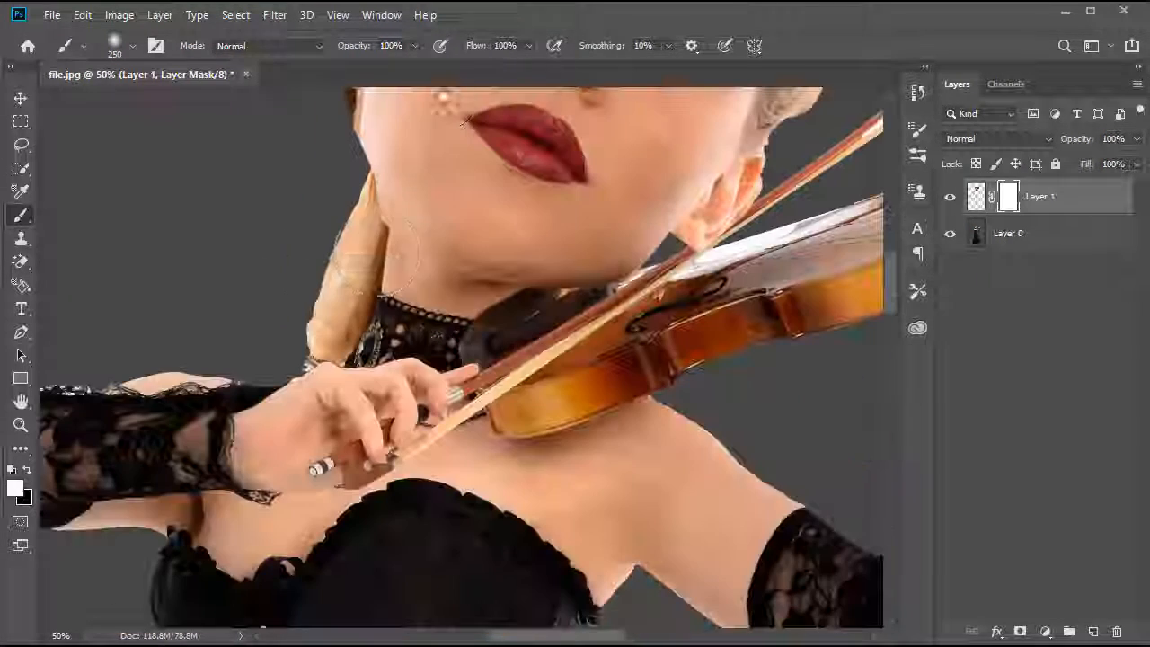
key(bracketleft)
key(bracketleft)
key(bracketleft)
key(bracketleft)
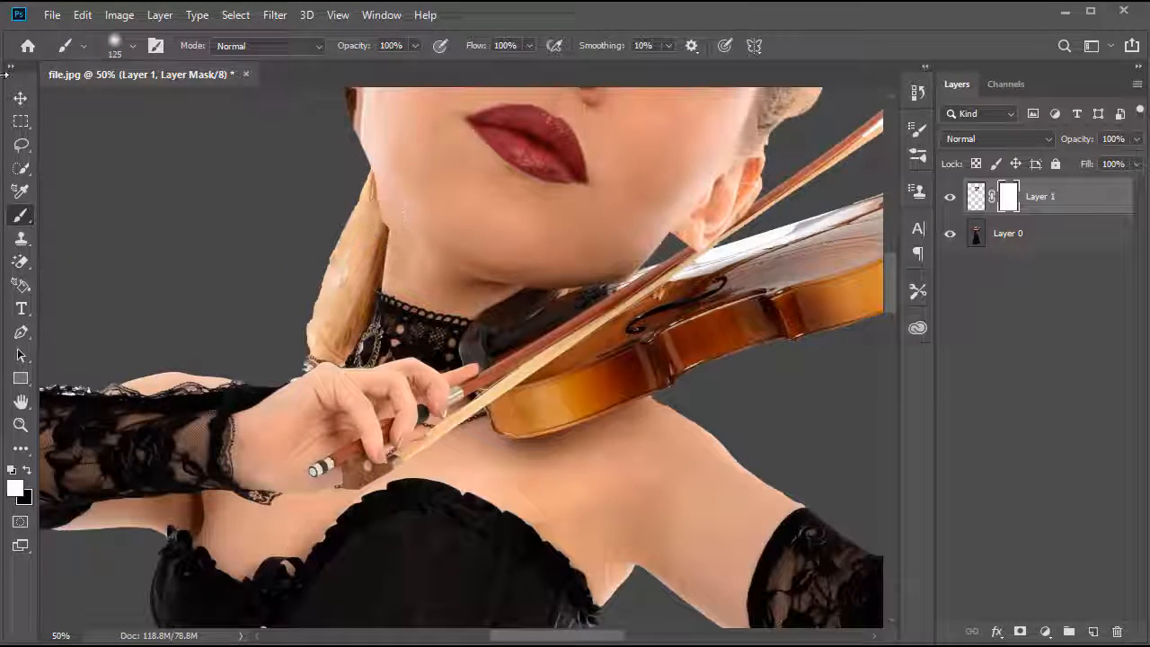
Nudge the head layer slightly to align the jaw with the neck and apply the transform
key(v)
drag(595, 163, 598, 163)
mouse_move(314, 289)
mouse_down()
mouse_move(327, 275)
mouse_move(312, 294)
mouse_up()
click(865, 45)
Lasso the eye farther from the violin on Layer 1 and copy it to a new layer
click(1008, 233)
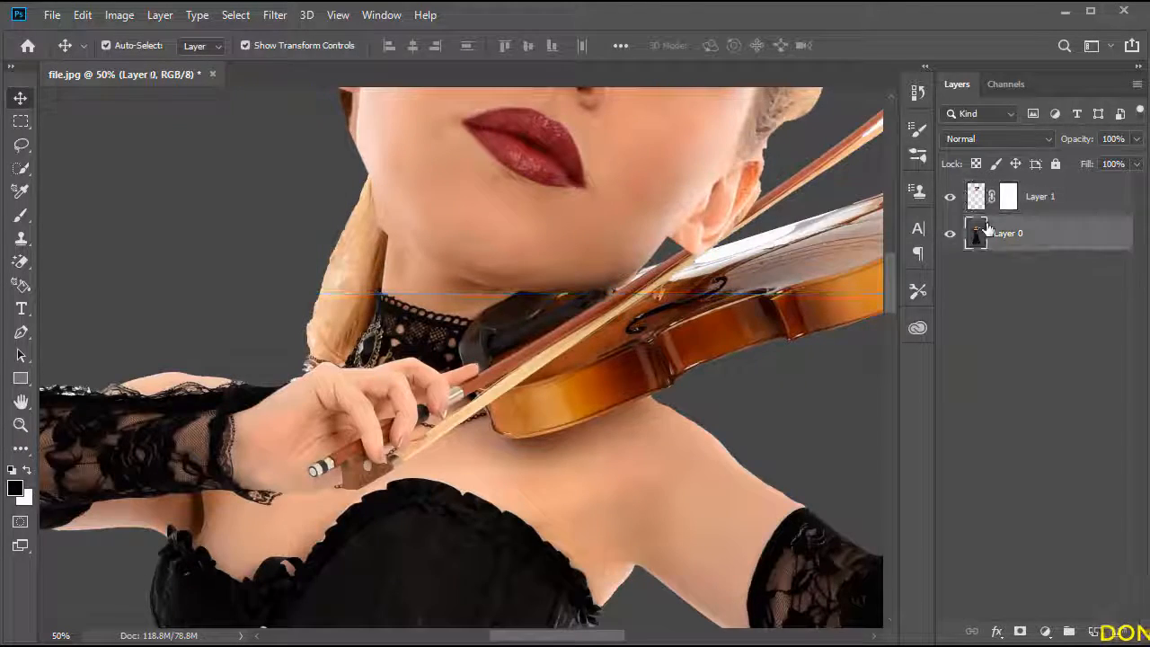
key(ctrl+minus)
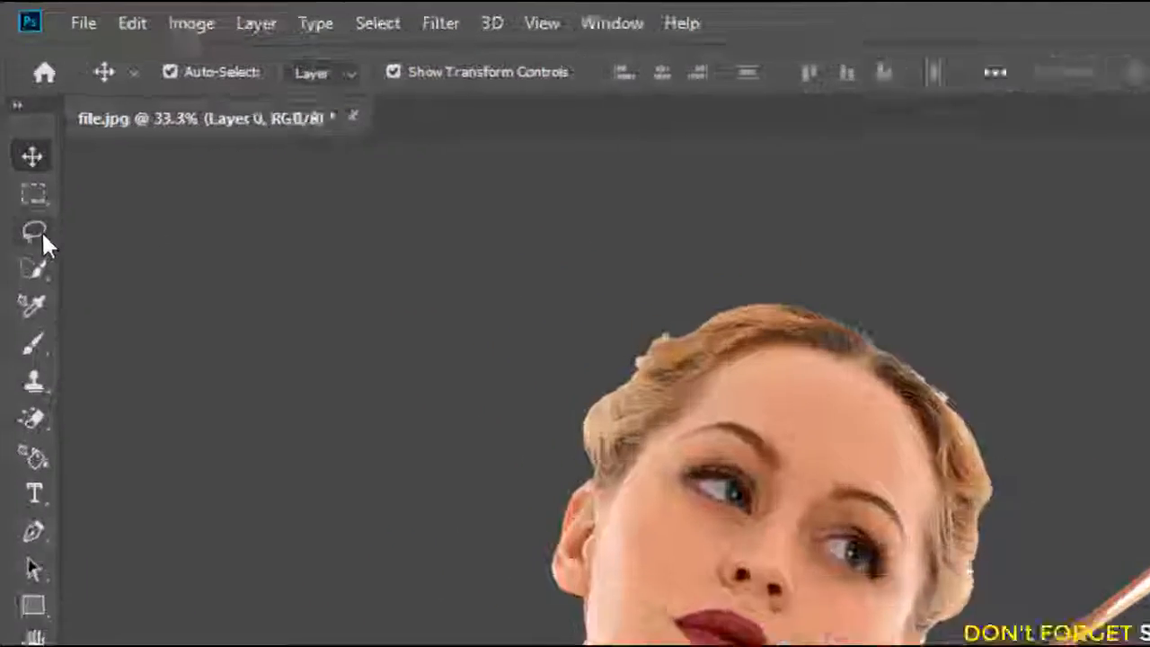
click(21, 147)
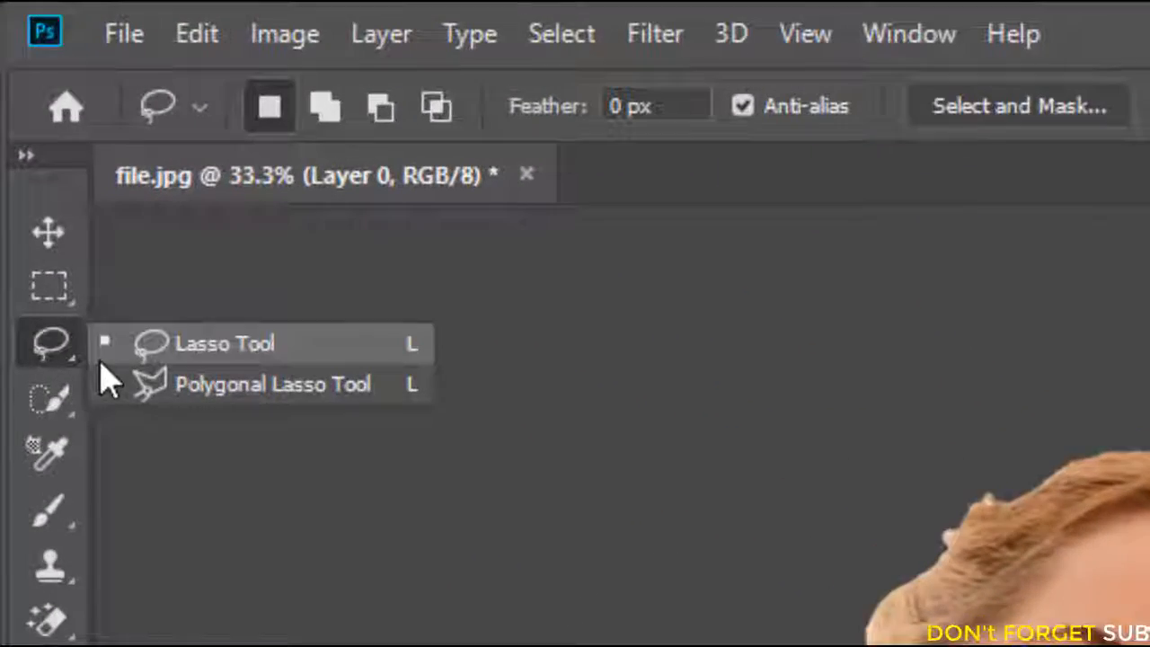
click(177, 358)
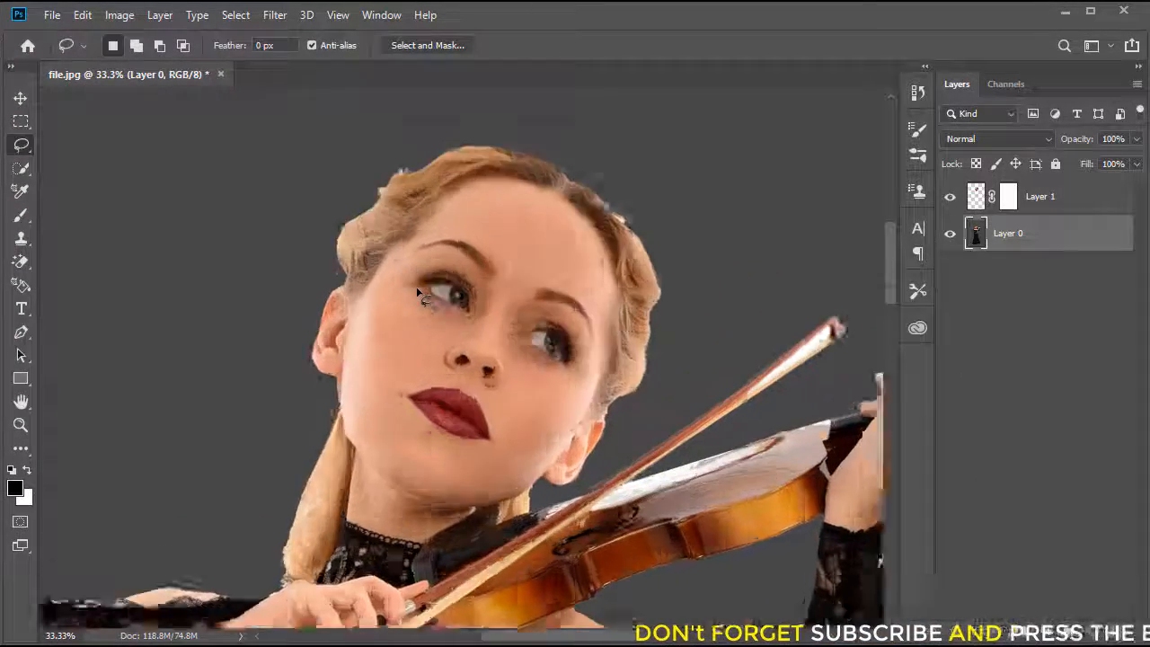
key(ctrl+plus)
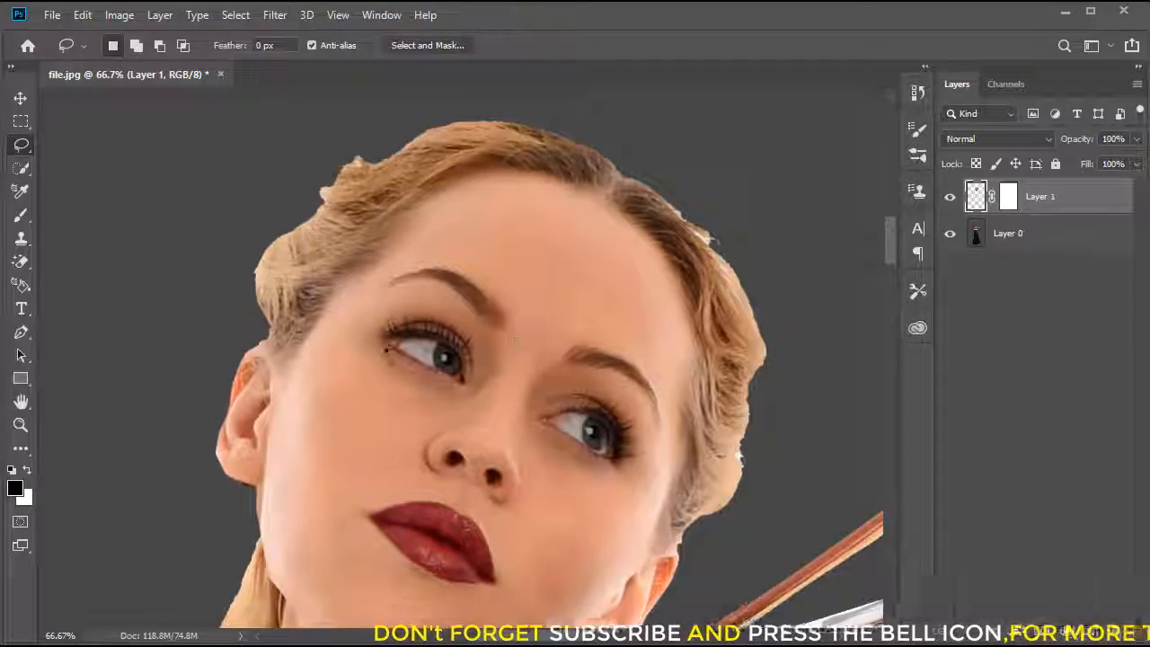
mouse_move(427, 287)
mouse_down()
mouse_move(360, 333)
mouse_move(442, 402)
mouse_move(488, 390)
mouse_move(486, 324)
mouse_move(427, 288)
mouse_up()
right_click(424, 286)
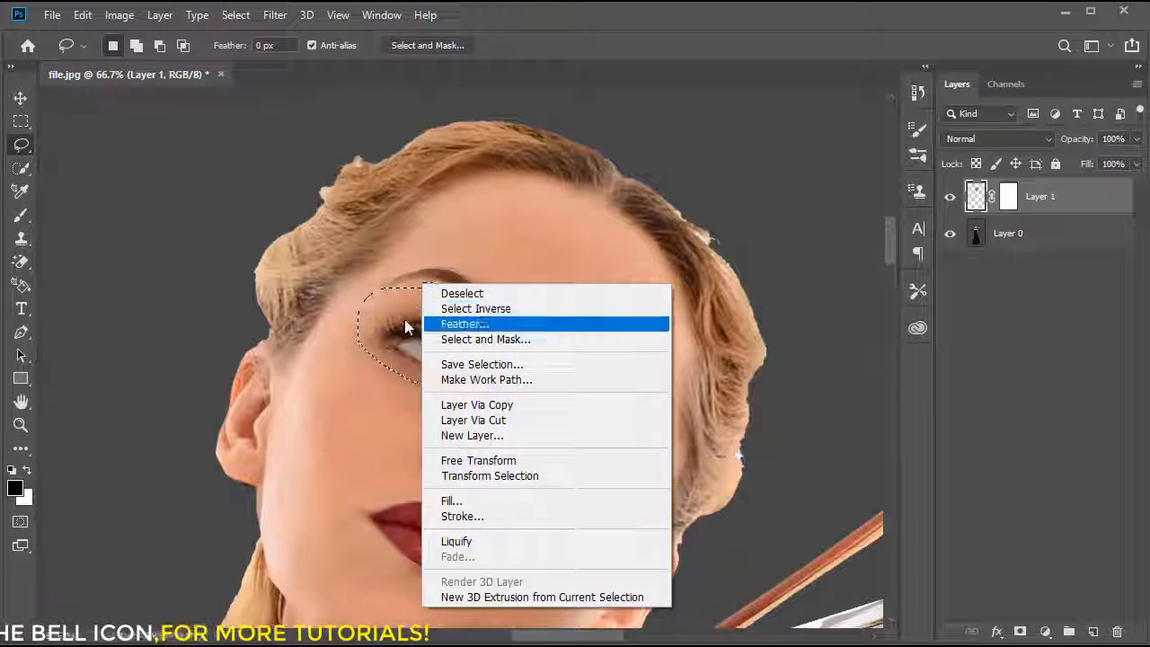
click(376, 309)
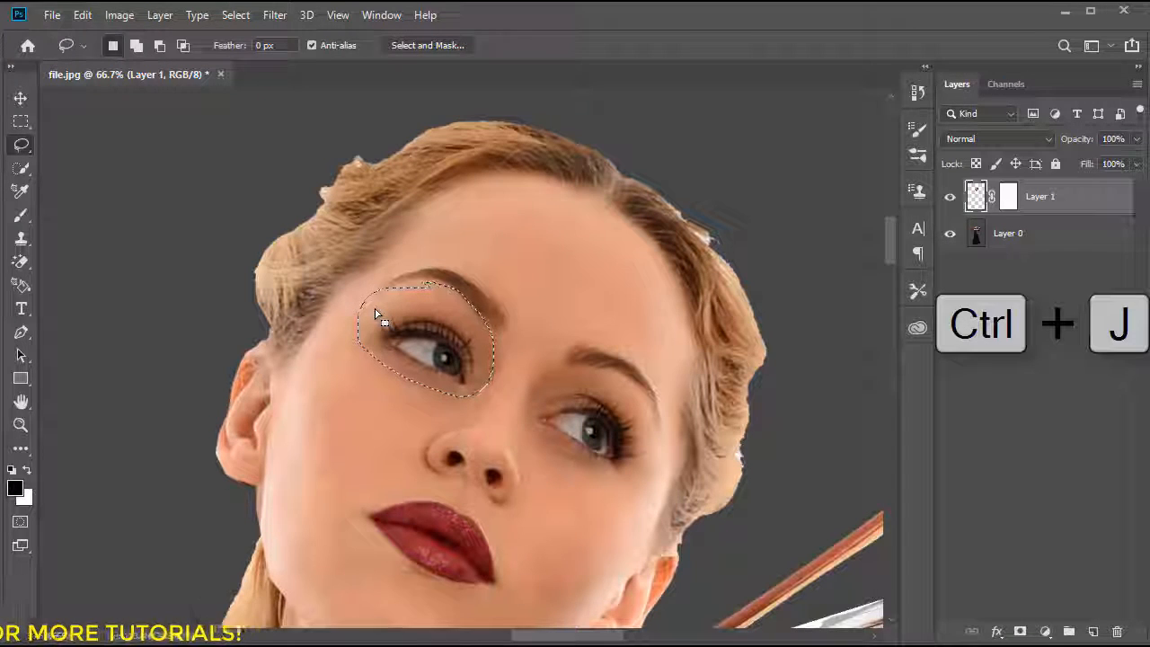
key(ctrl+j)
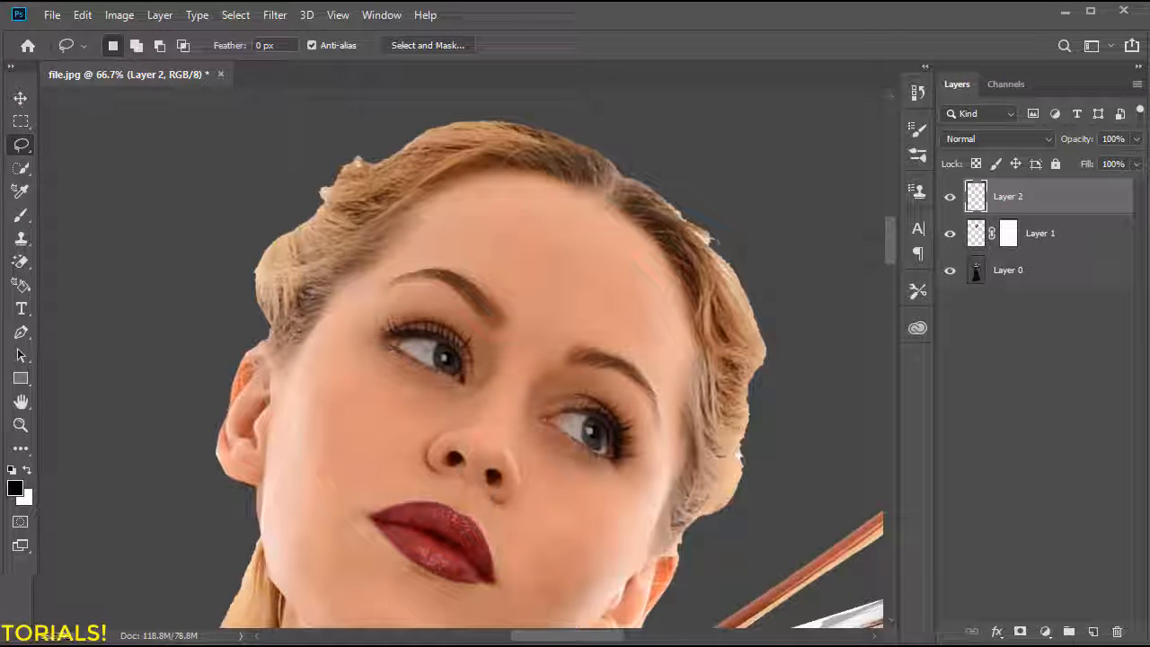
Enlarge the copied eye on Layer 2 to 156.63% around its centre
click(16, 97)
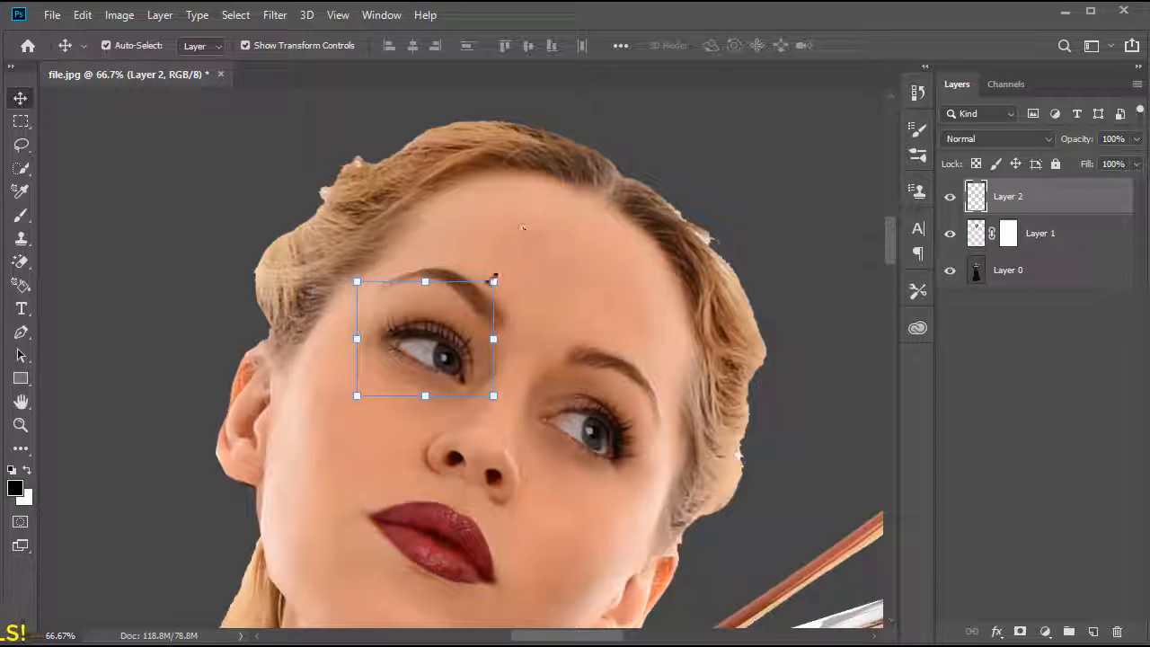
mouse_move(493, 280)
mouse_down()
mouse_move(544, 236)
mouse_move(479, 296)
mouse_up()
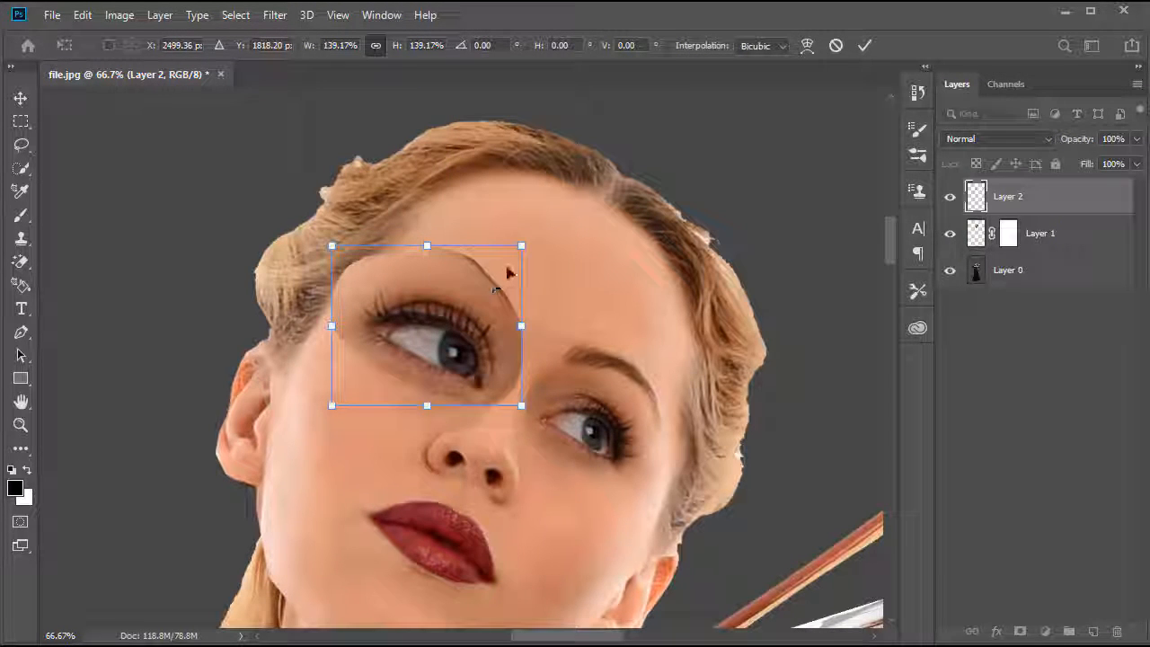
drag(522, 243, 546, 230)
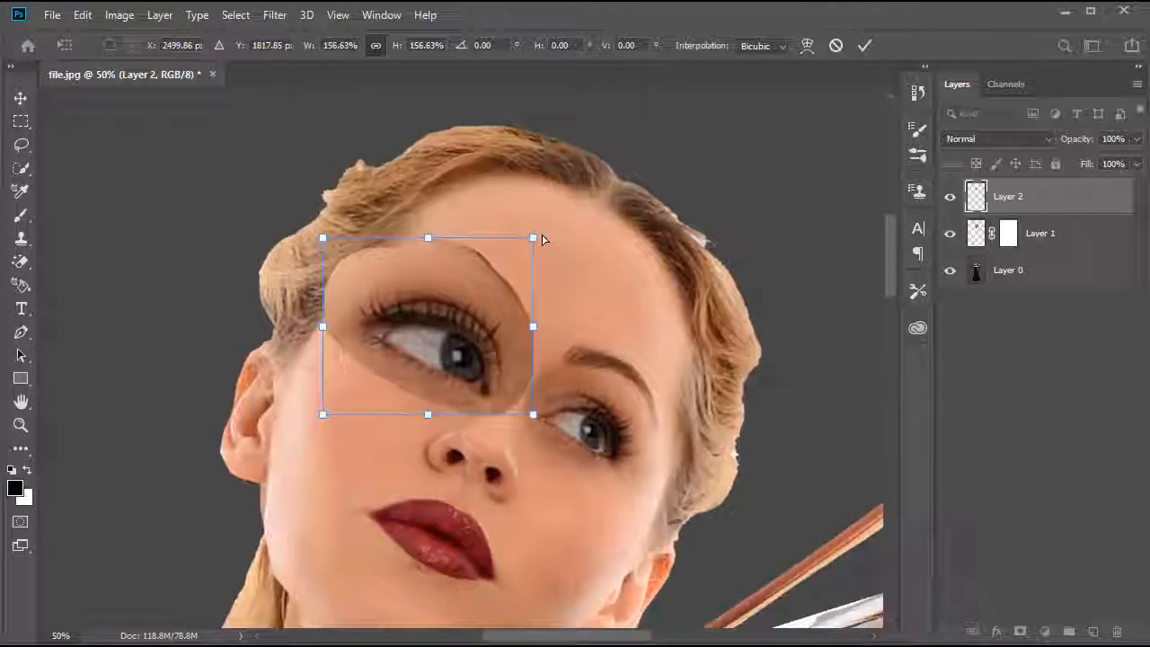
Warp the lower outer edge of the enlarged eye slightly and apply the transform
key(ctrl+plus)
right_click(416, 288)
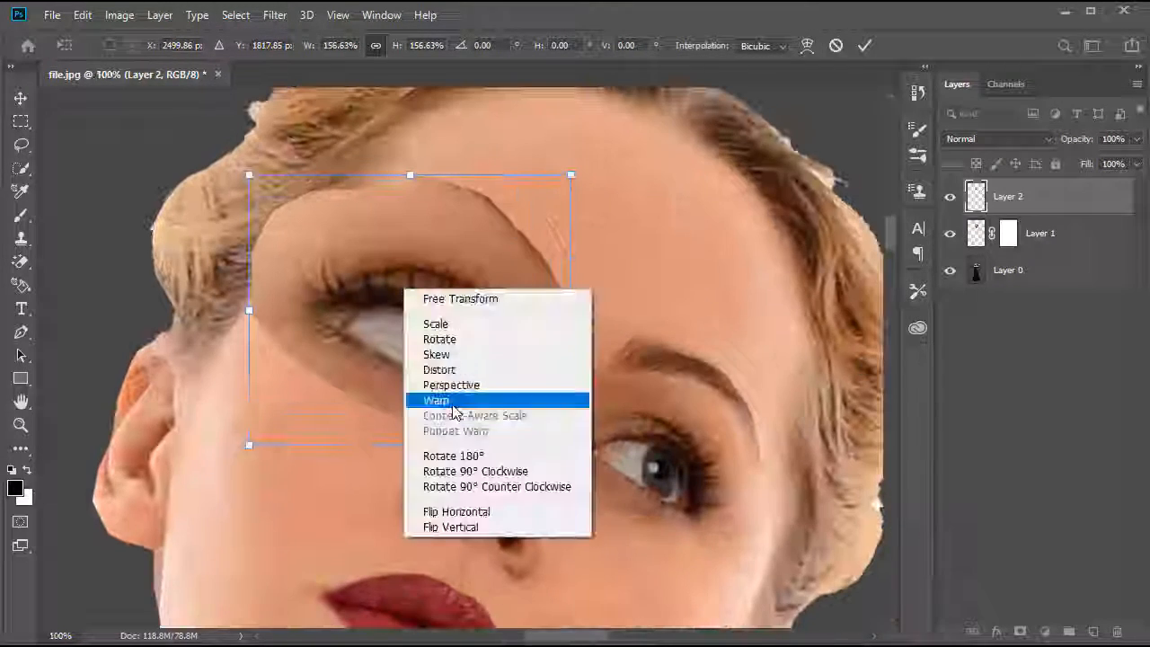
click(449, 399)
mouse_move(308, 344)
mouse_down()
mouse_move(294, 336)
mouse_move(316, 335)
mouse_up()
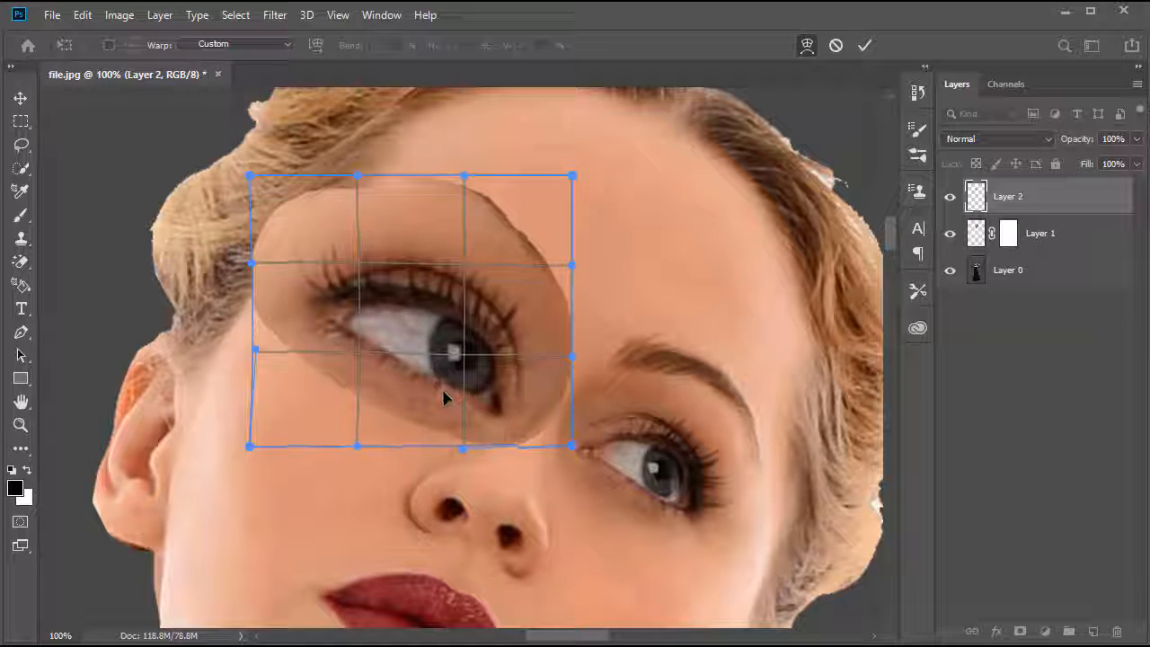
key(Return)
Lasso the eye nearer the violin on Layer 1 and copy it to a new layer
key(l)
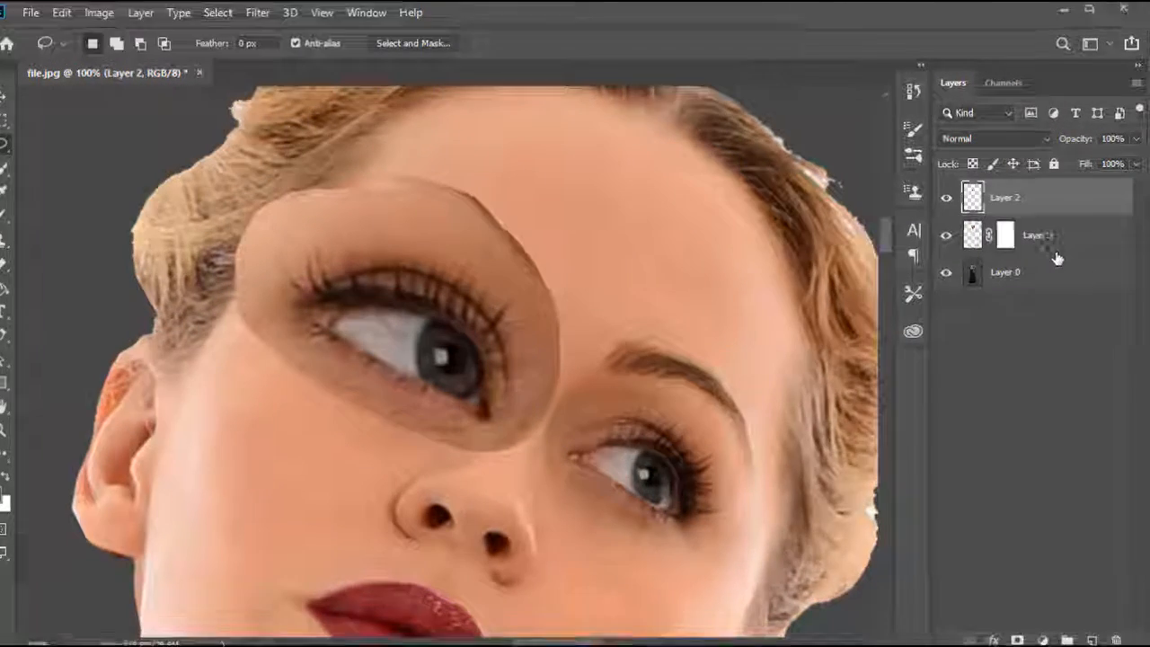
click(1055, 247)
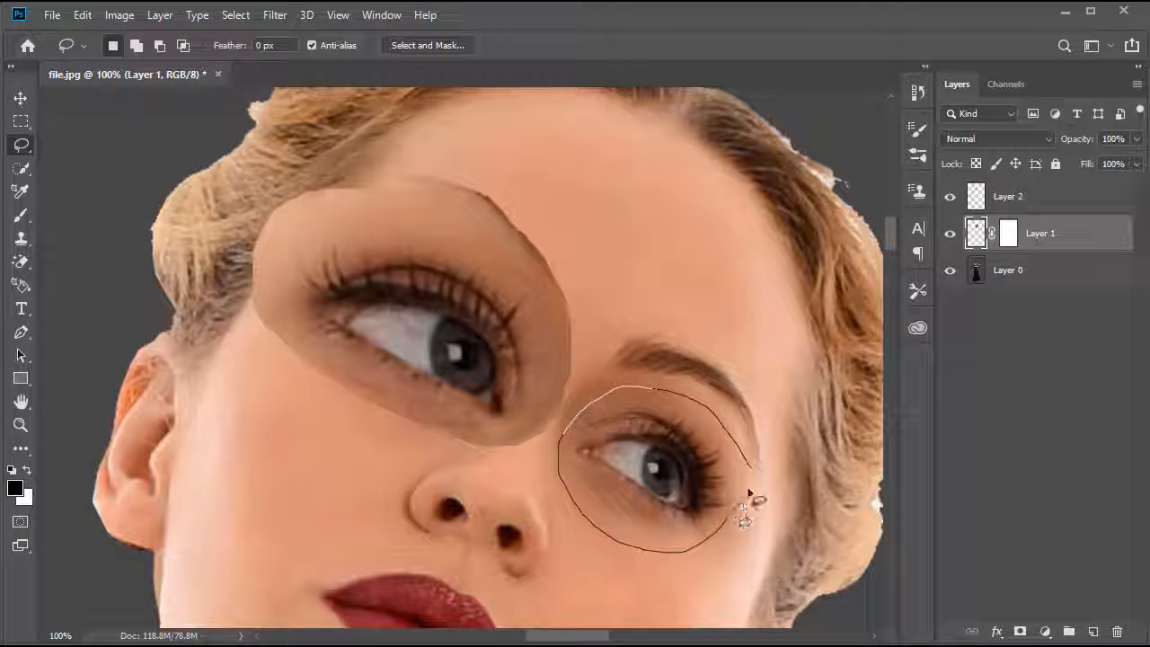
drag(751, 467, 752, 467)
key(ctrl+j)
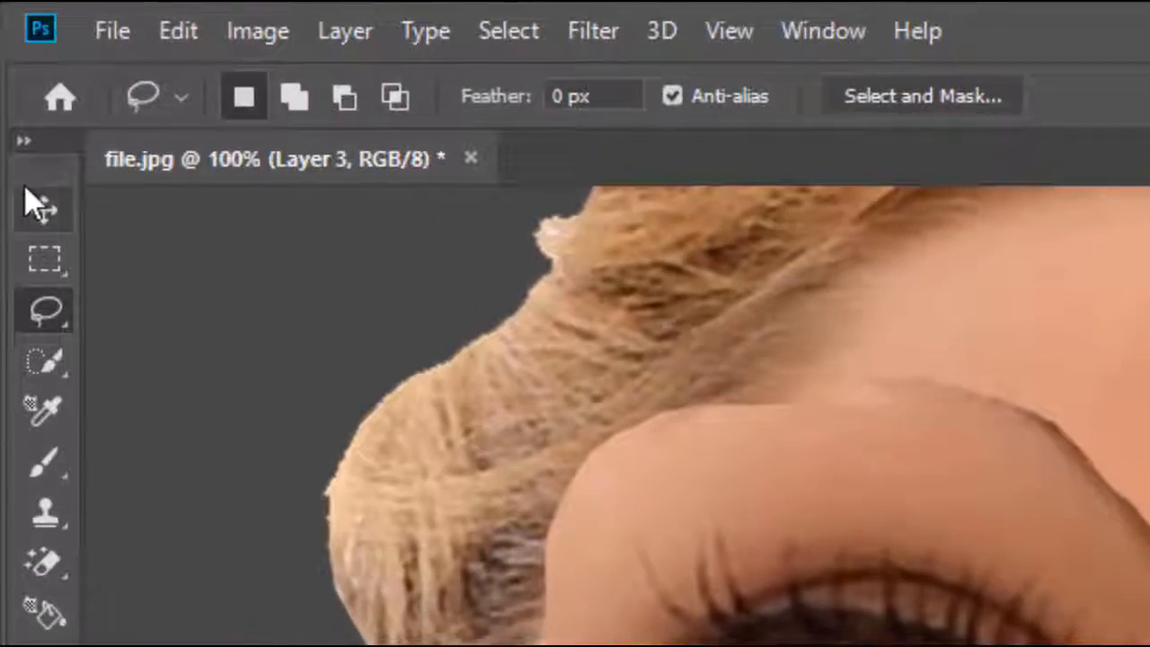
Enlarge the copied eye on Layer 3 to 141.69% and move it into place beside the nose
click(21, 97)
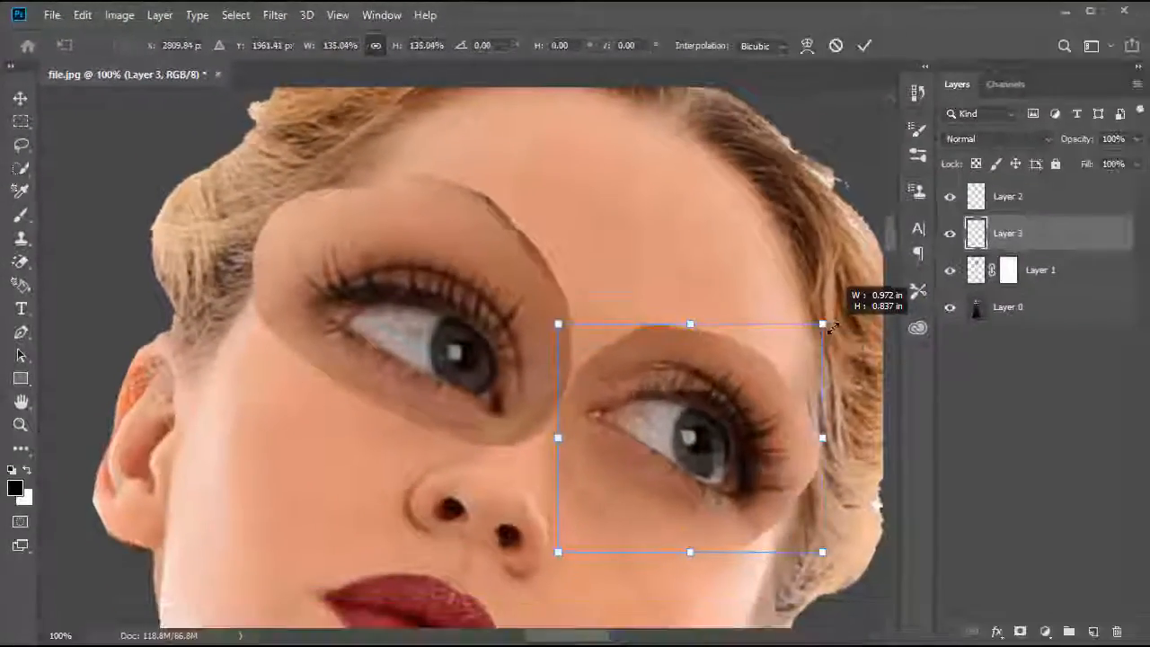
drag(825, 323, 871, 296)
drag(701, 395, 699, 419)
key(ctrl+minus)
key(ctrl+minus)
drag(608, 403, 618, 424)
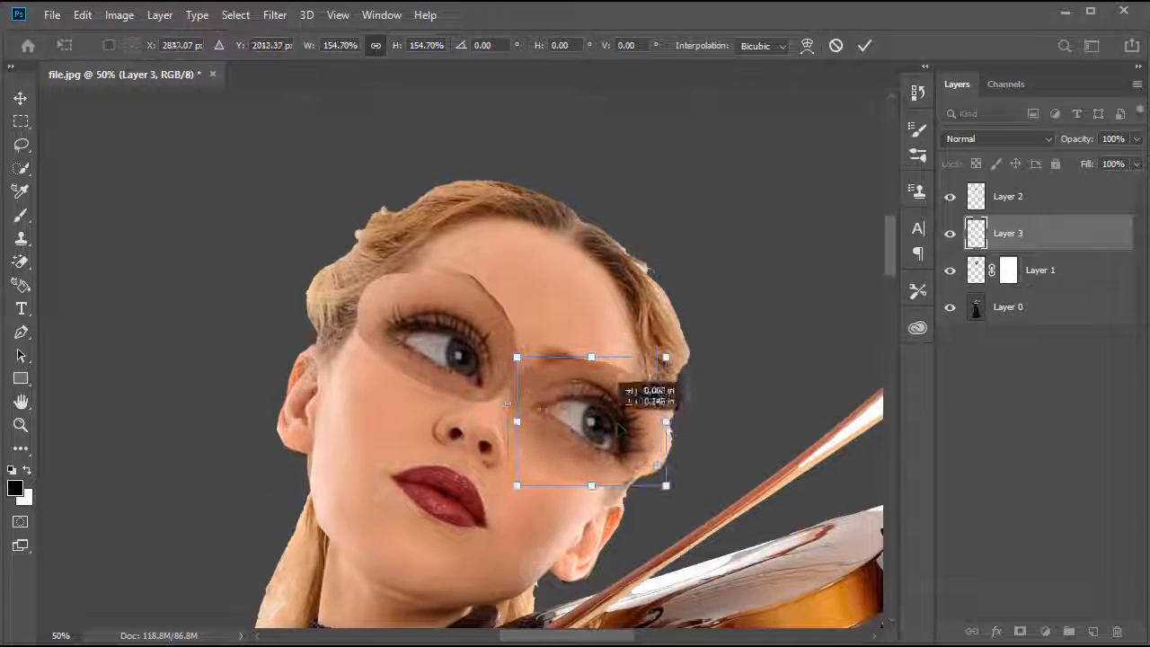
Warp the enlarged eye on Layer 3 to fit the face and apply the transform
right_click(585, 419)
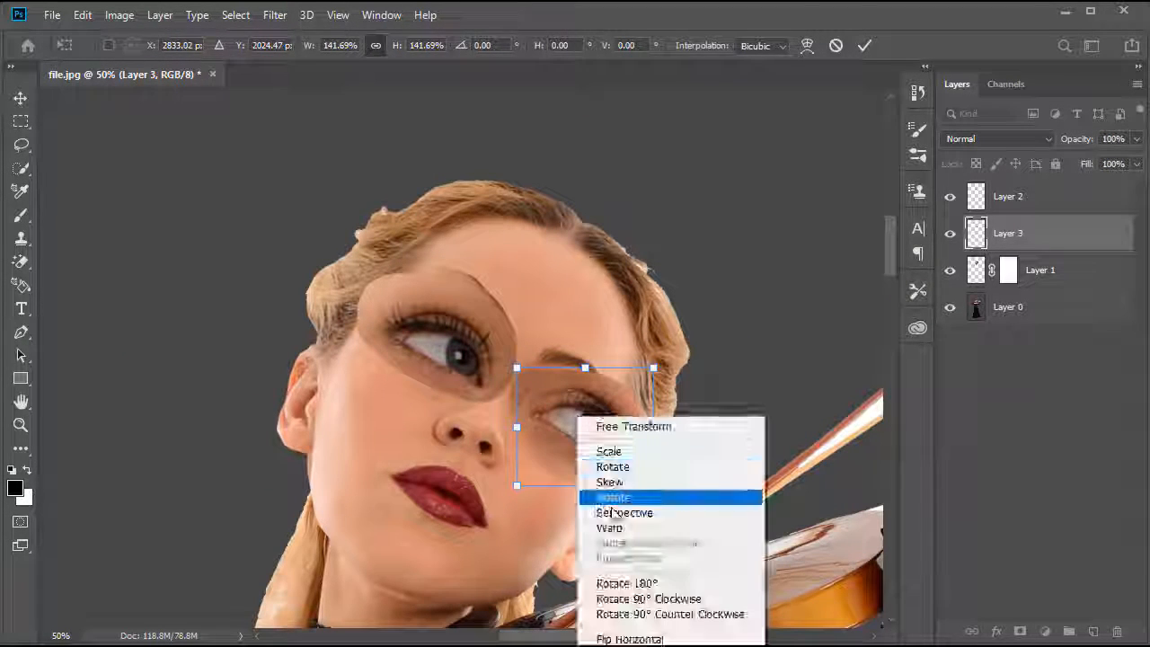
click(620, 529)
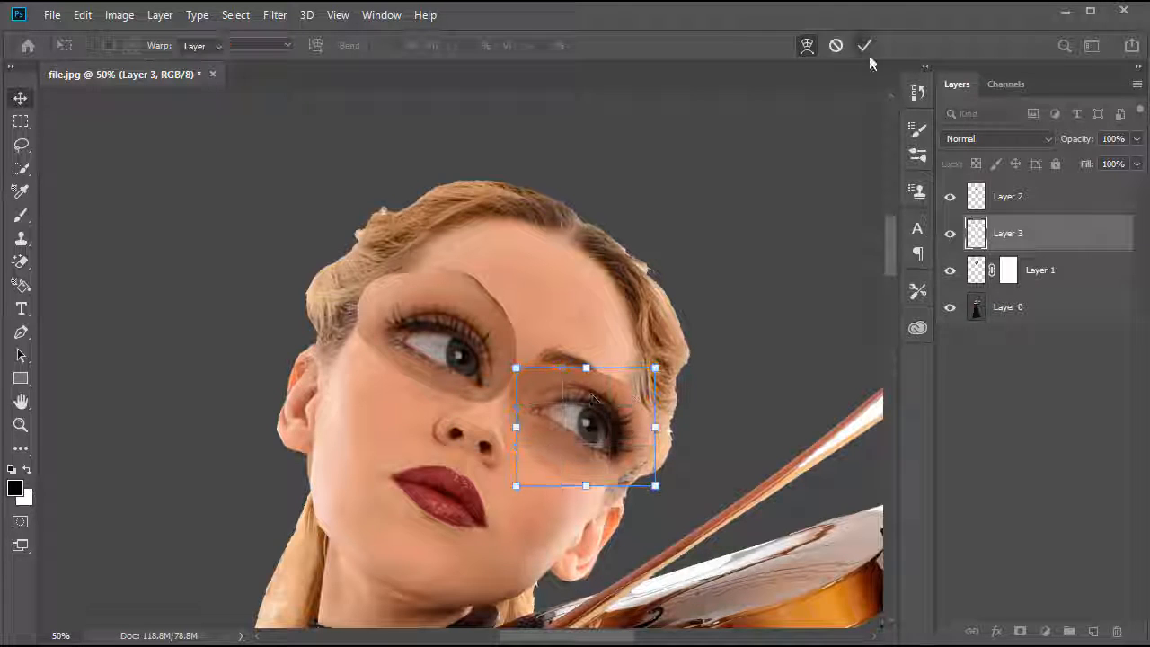
click(865, 45)
Add a layer mask to Layer 2 and activate the Brush tool for blending the eye's edges
click(1042, 196)
key(b)
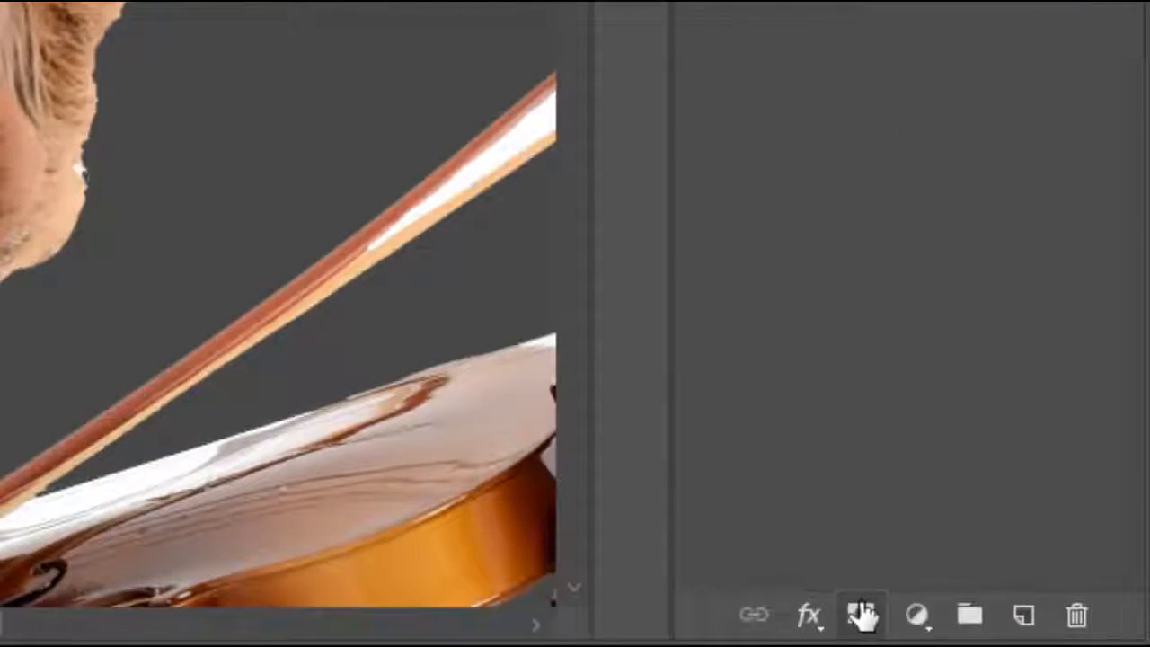
click(863, 615)
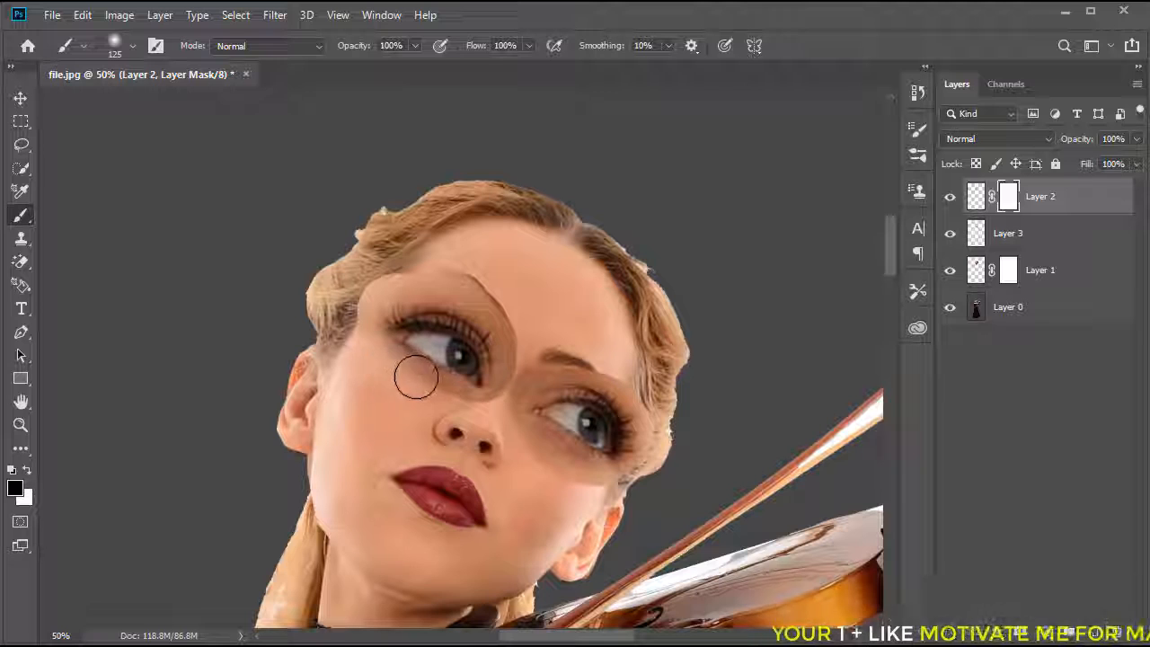
Paint black on Layer 2's mask around the enlarged eye farther from the violin to blend its edges into the face
key(ctrl+plus)
key(ctrl+plus)
mouse_move(273, 360)
mouse_down()
mouse_move(271, 239)
mouse_move(442, 195)
mouse_move(589, 362)
mouse_move(473, 465)
mouse_move(310, 387)
mouse_move(330, 381)
mouse_move(338, 226)
mouse_move(508, 265)
mouse_move(478, 230)
mouse_move(340, 221)
mouse_move(348, 238)
mouse_move(420, 228)
mouse_move(558, 329)
mouse_up()
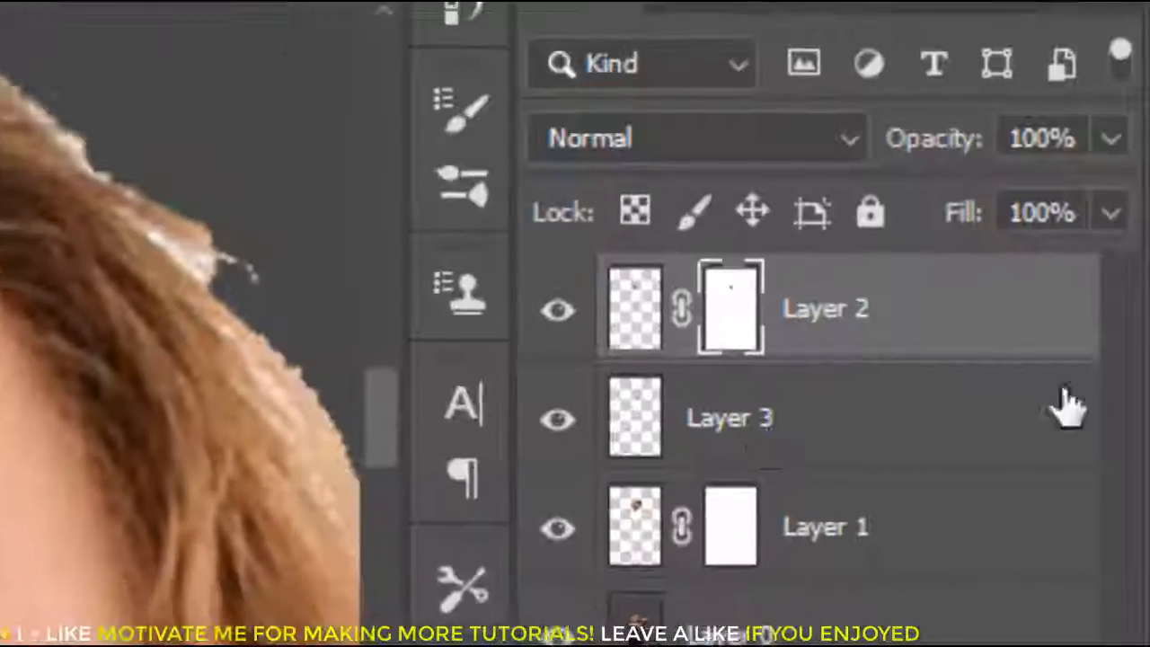
Add a layer mask to Layer 3 and brush black around the eye nearer the violin to blend its edges
click(1075, 230)
click(1021, 632)
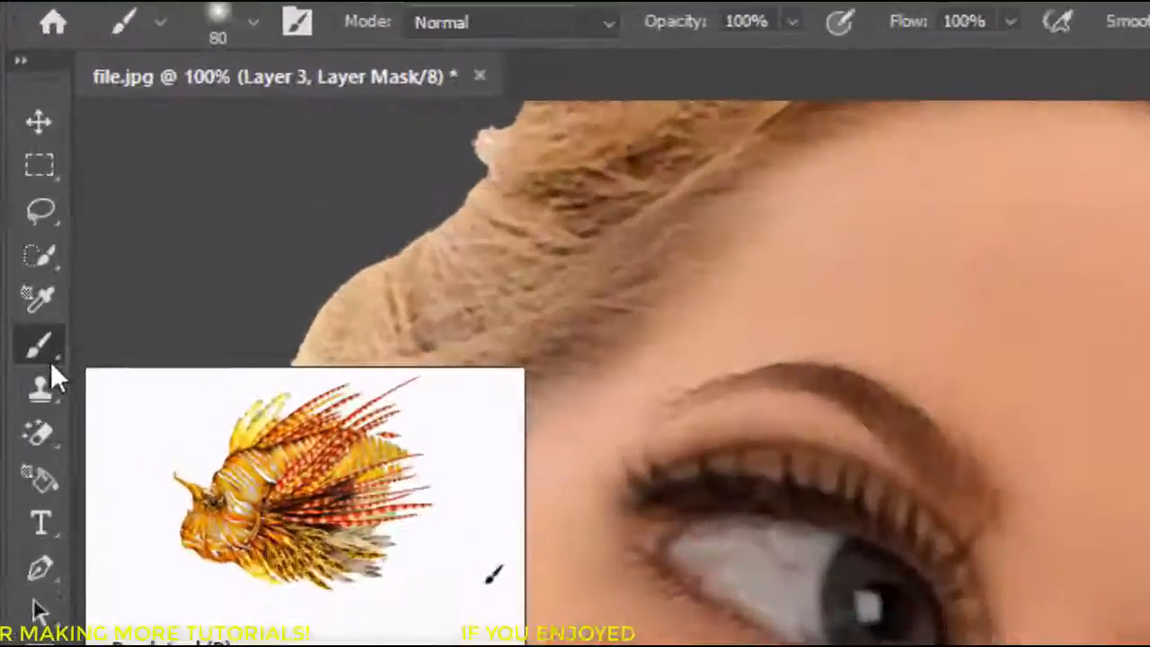
click(24, 216)
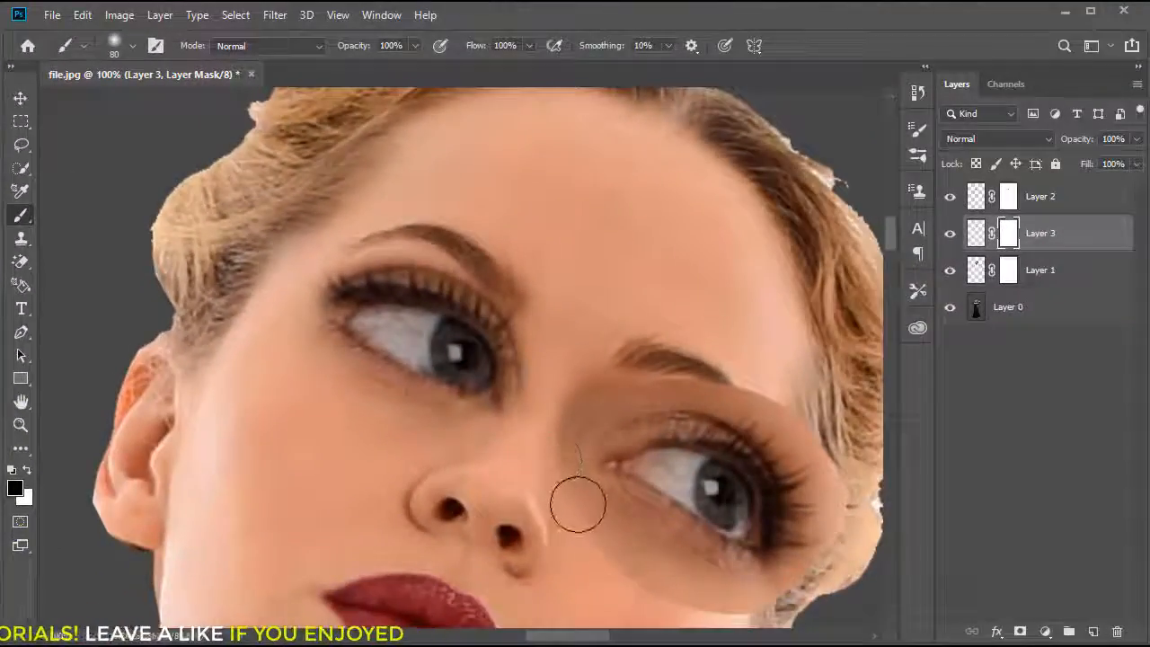
mouse_move(594, 516)
mouse_down()
mouse_move(752, 610)
mouse_move(767, 591)
mouse_up()
drag(614, 536, 372, 359)
mouse_move(550, 420)
mouse_down()
mouse_move(581, 349)
mouse_move(575, 269)
mouse_move(539, 221)
mouse_move(487, 192)
mouse_up()
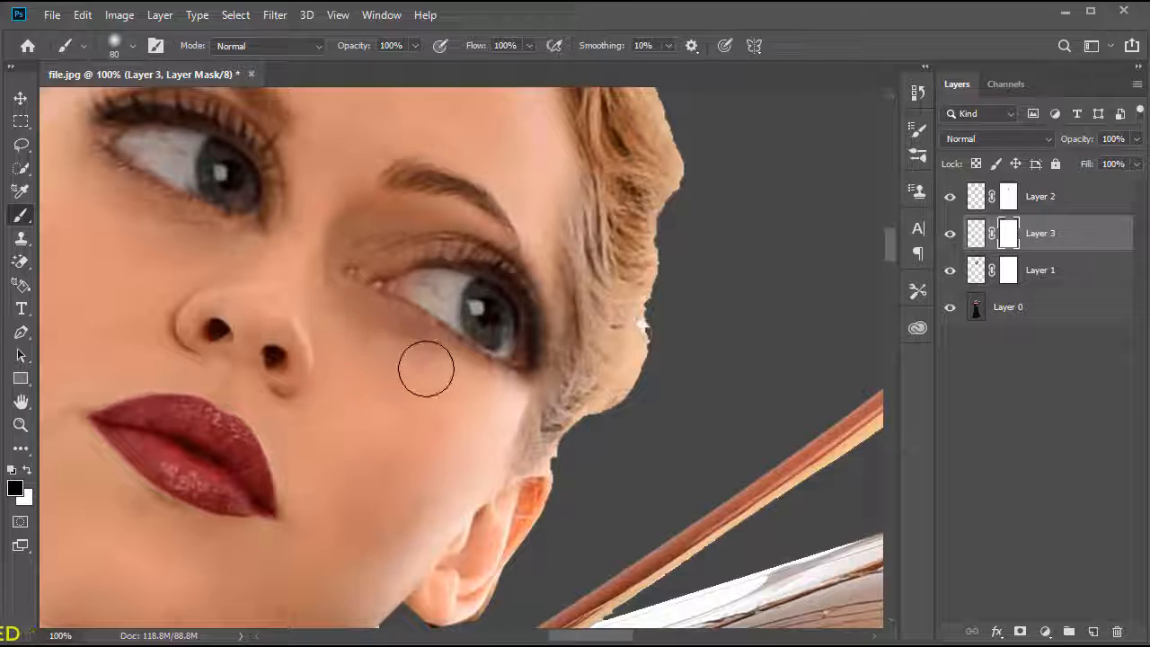
Enlarge the eye on Layer 3 to 107.98% and apply the transform
key(ctrl+minus)
key(ctrl+minus)
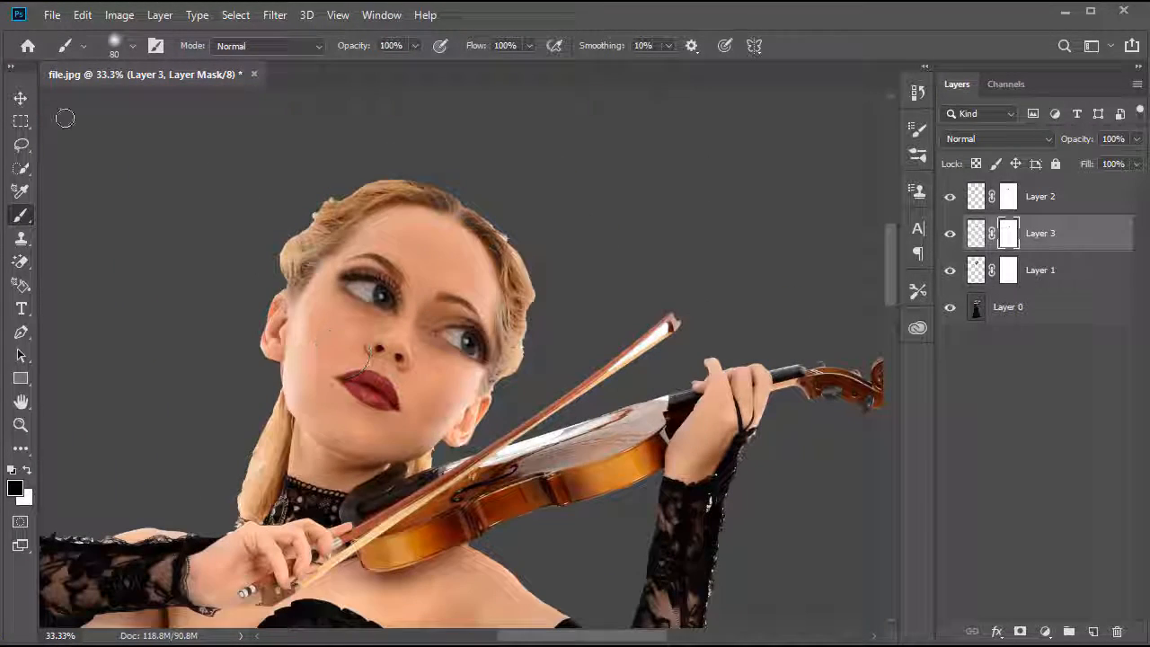
key(v)
drag(513, 306, 501, 305)
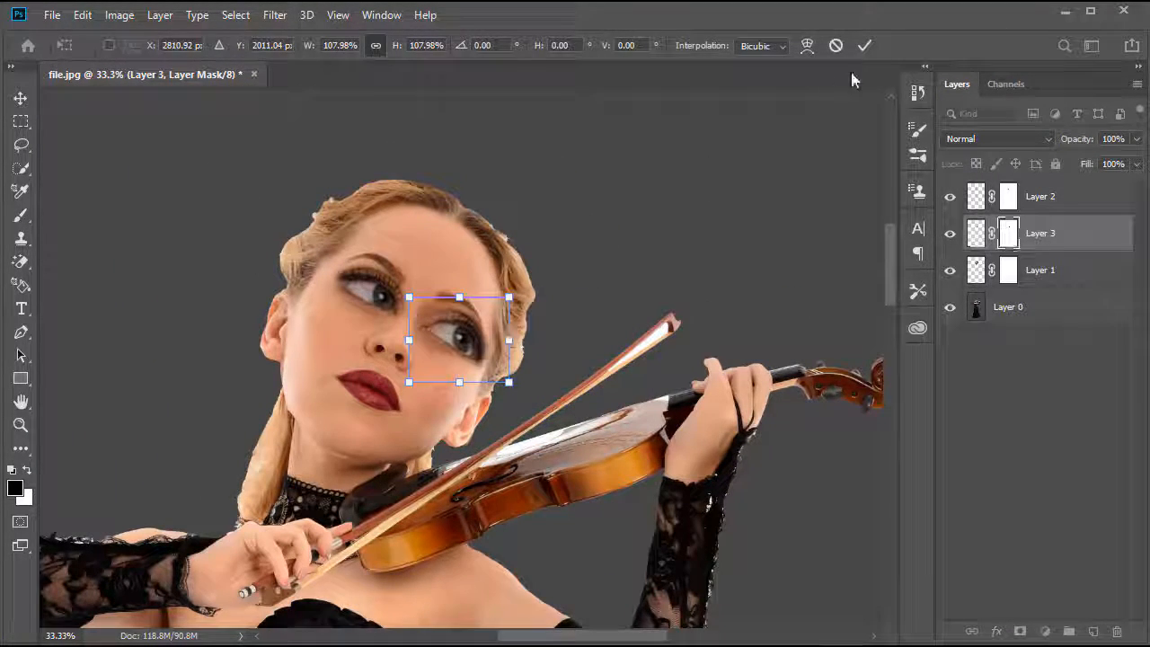
click(864, 46)
Enlarge the eye on Layer 2 to 117.20%, adjust its position beside the nose and apply the transform
click(370, 289)
drag(307, 227, 313, 234)
click(864, 45)
right_click(370, 287)
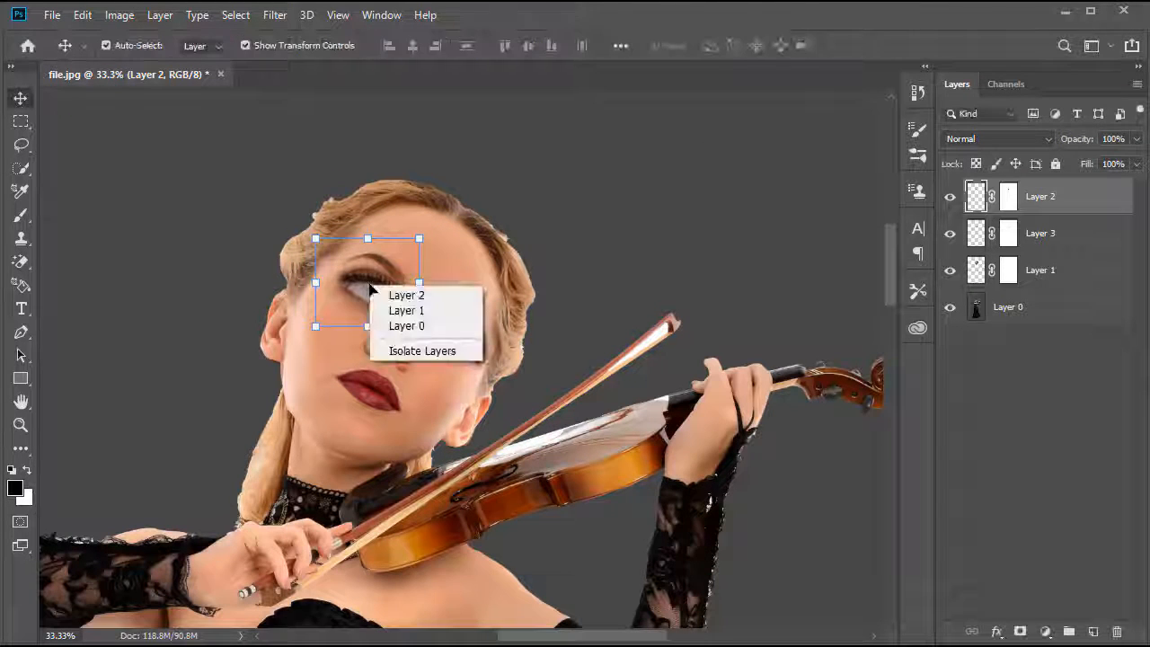
drag(419, 239, 441, 221)
drag(406, 288, 363, 287)
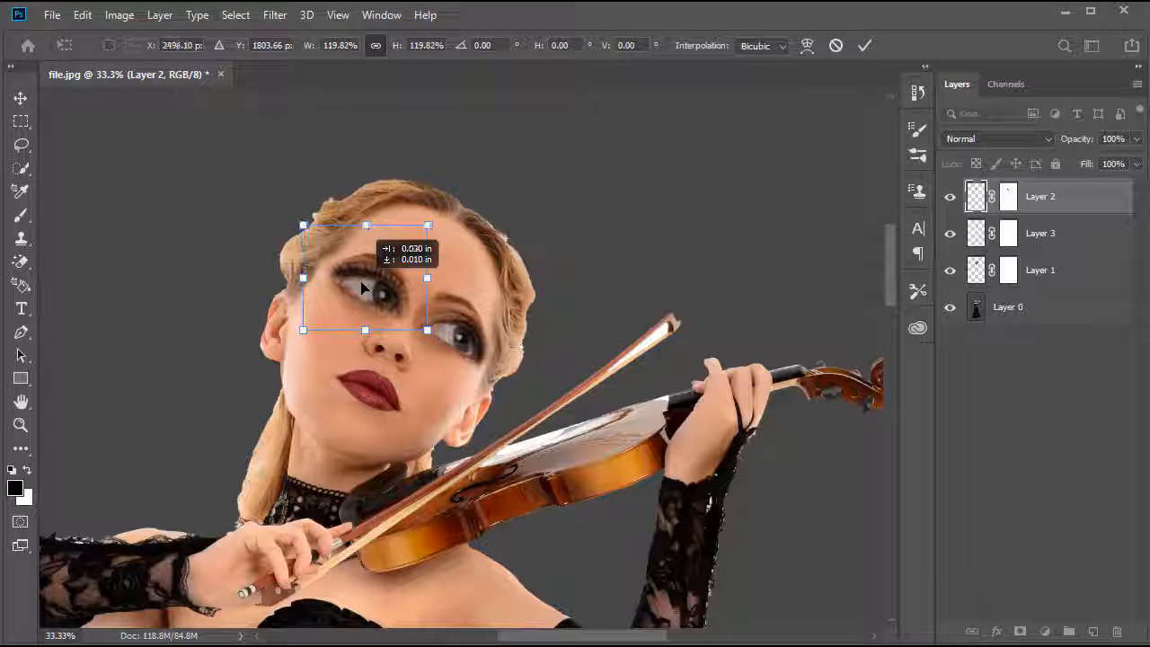
drag(303, 224, 309, 231)
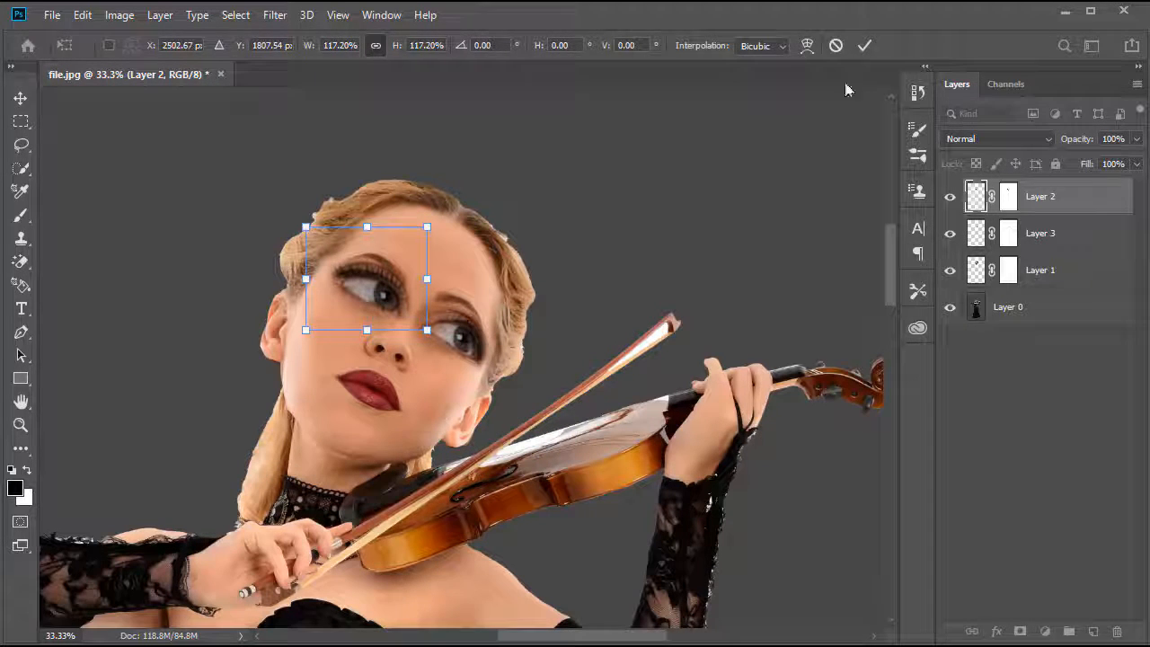
click(864, 45)
Examine the whole figure and the face at different scales to judge the enlarged head and eyes
click(819, 408)
key(ctrl+minus)
key(ctrl+minus)
key(ctrl+minus)
key(ctrl+minus)
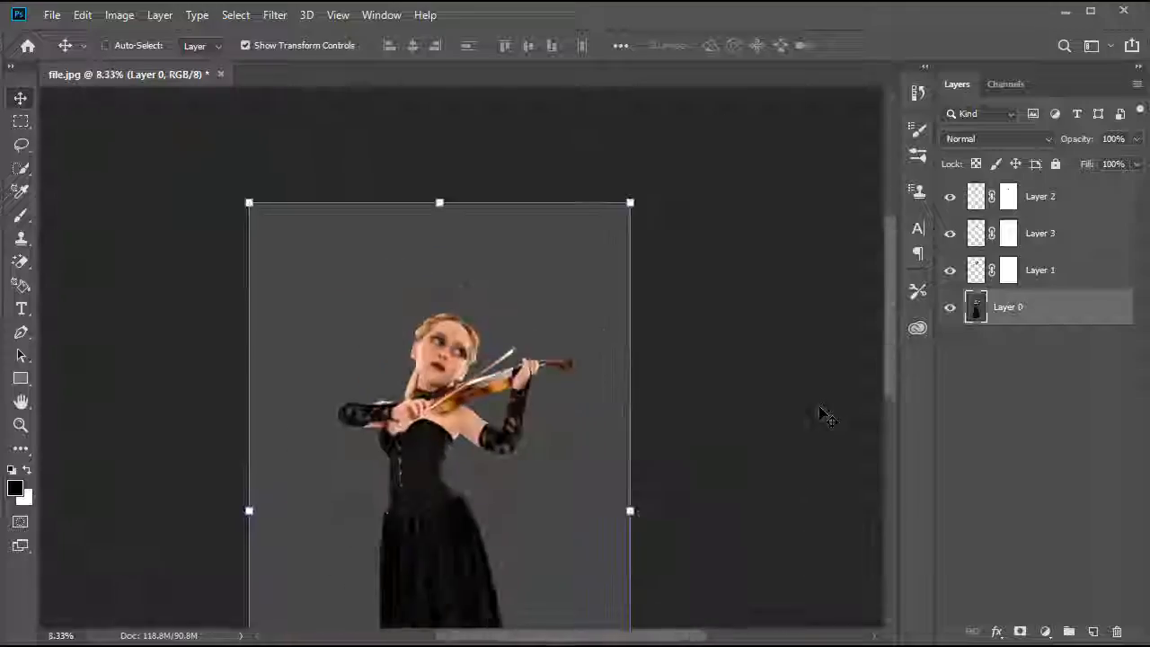
key(ctrl+plus)
key(ctrl+plus)
key(ctrl+plus)
key(ctrl+plus)
key(ctrl+plus)
key(ctrl+minus)
key(ctrl+minus)
key(ctrl+minus)
key(ctrl+minus)
key(ctrl+plus)
key(ctrl+plus)
key(ctrl+plus)
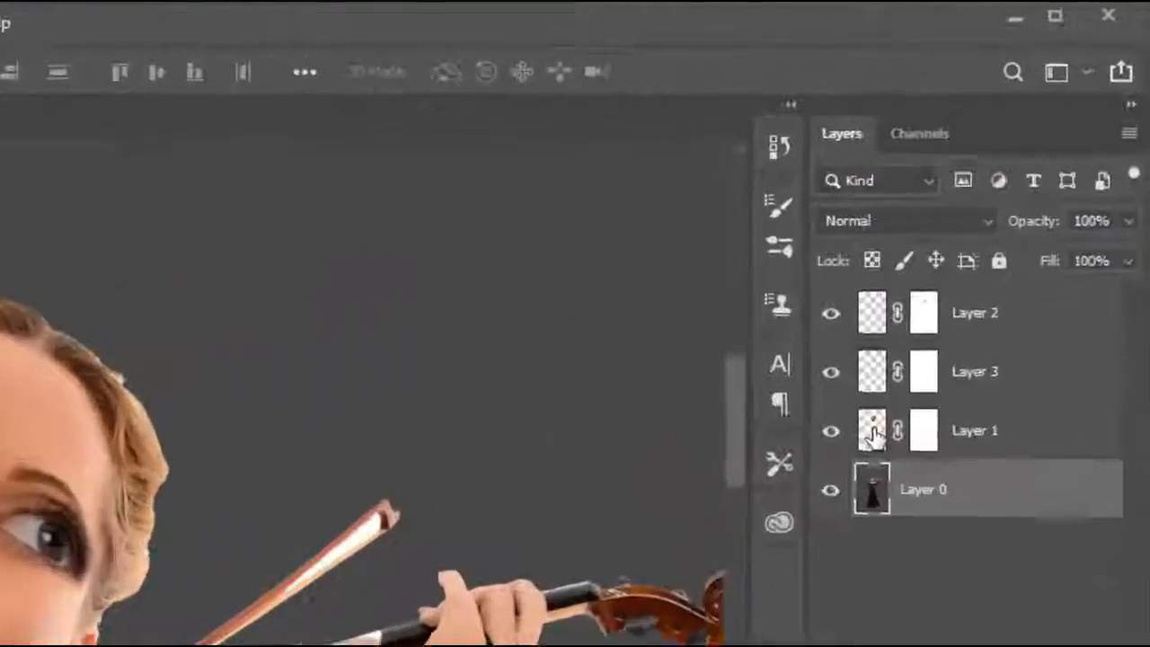
Lasso the mouth with its surrounding skin on Layer 1 and copy it to a new layer
click(874, 434)
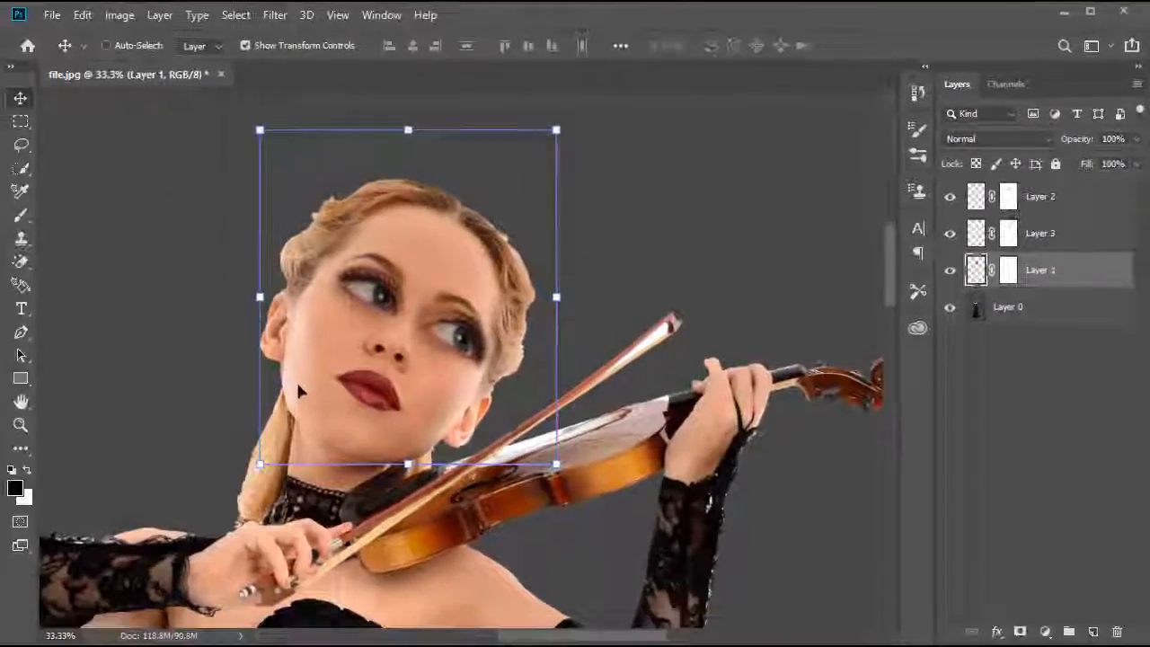
key(ctrl+plus)
key(ctrl+plus)
mouse_move(300, 390)
mouse_down()
mouse_move(423, 333)
mouse_move(488, 257)
mouse_move(482, 211)
mouse_move(488, 224)
mouse_up()
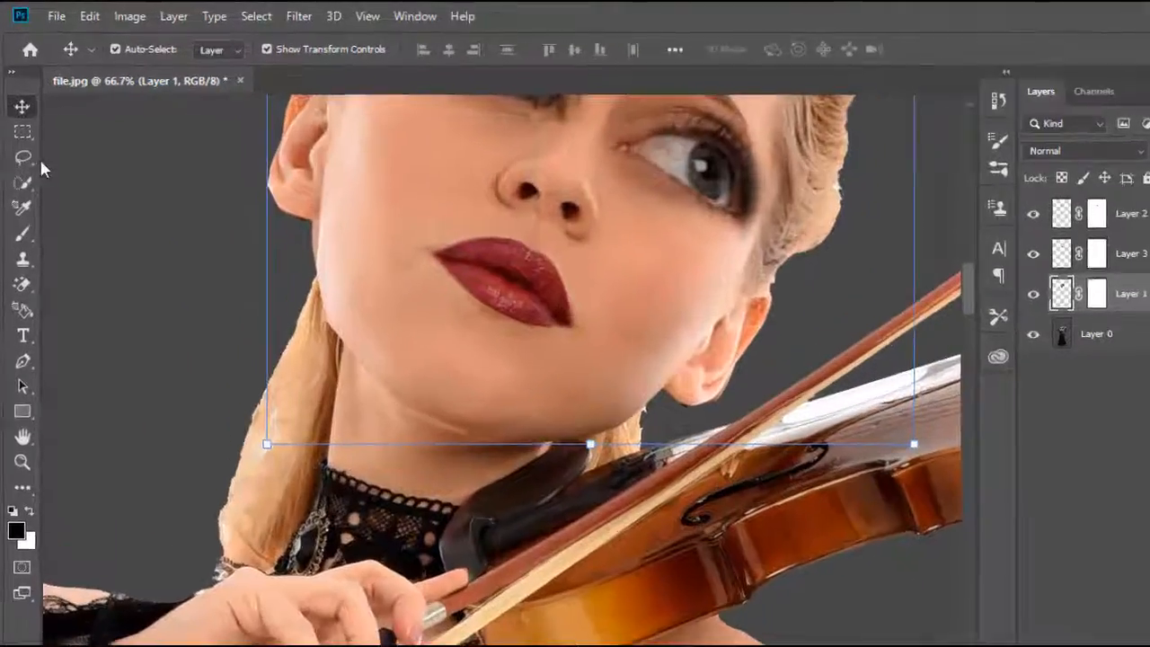
click(21, 143)
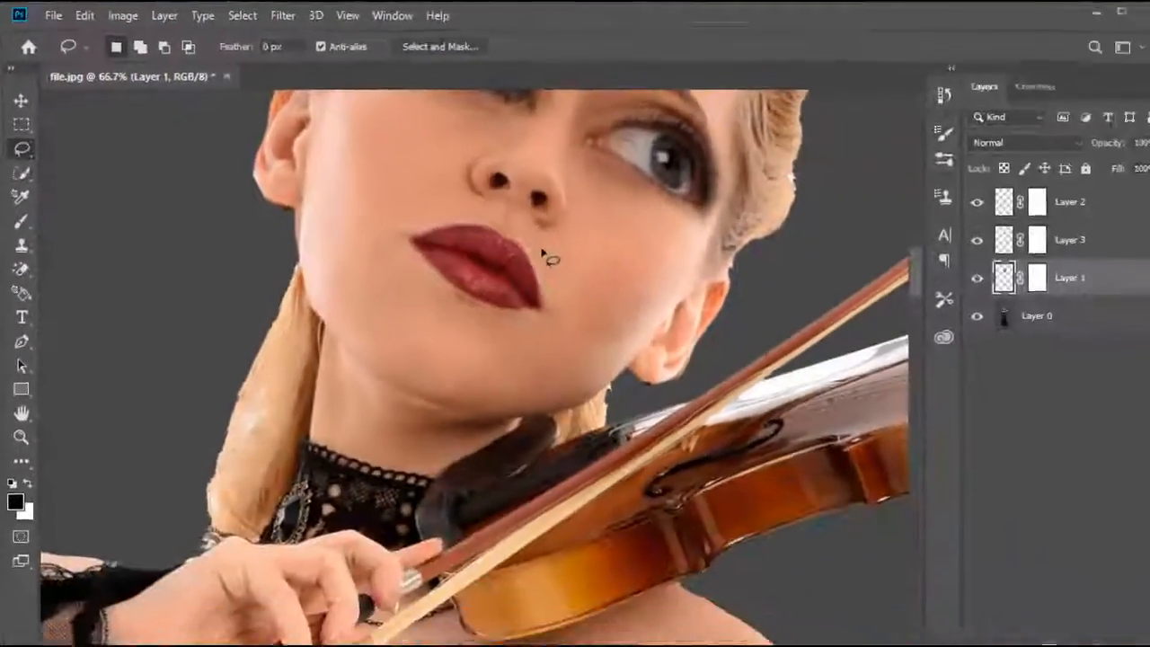
drag(941, 435, 871, 384)
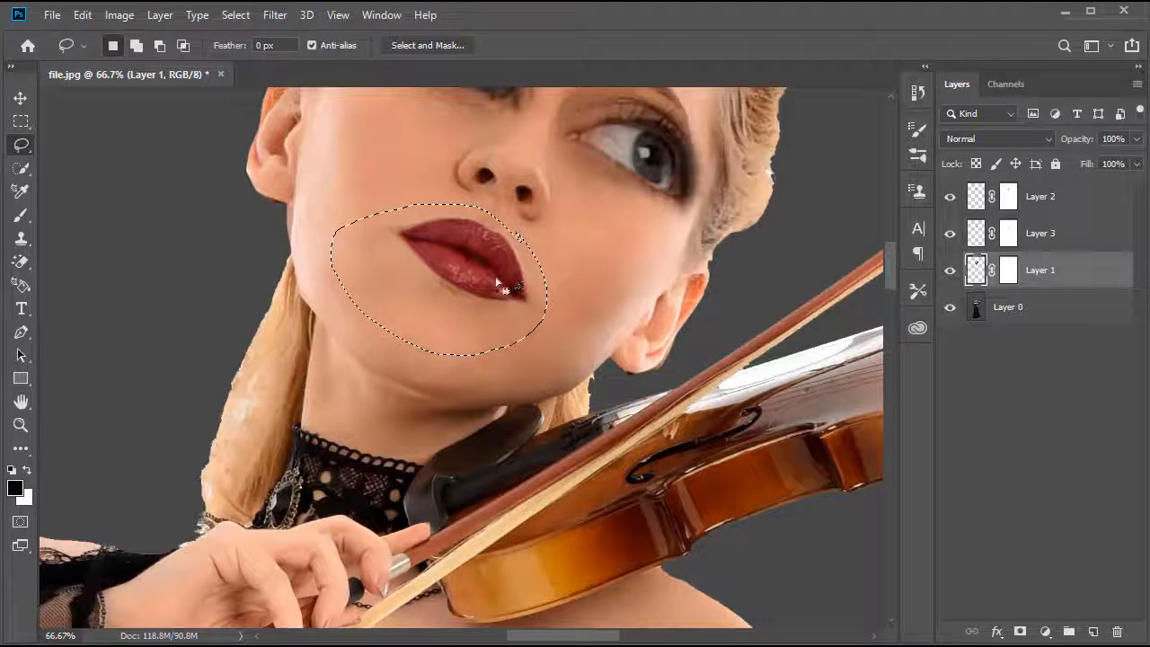
right_click(433, 226)
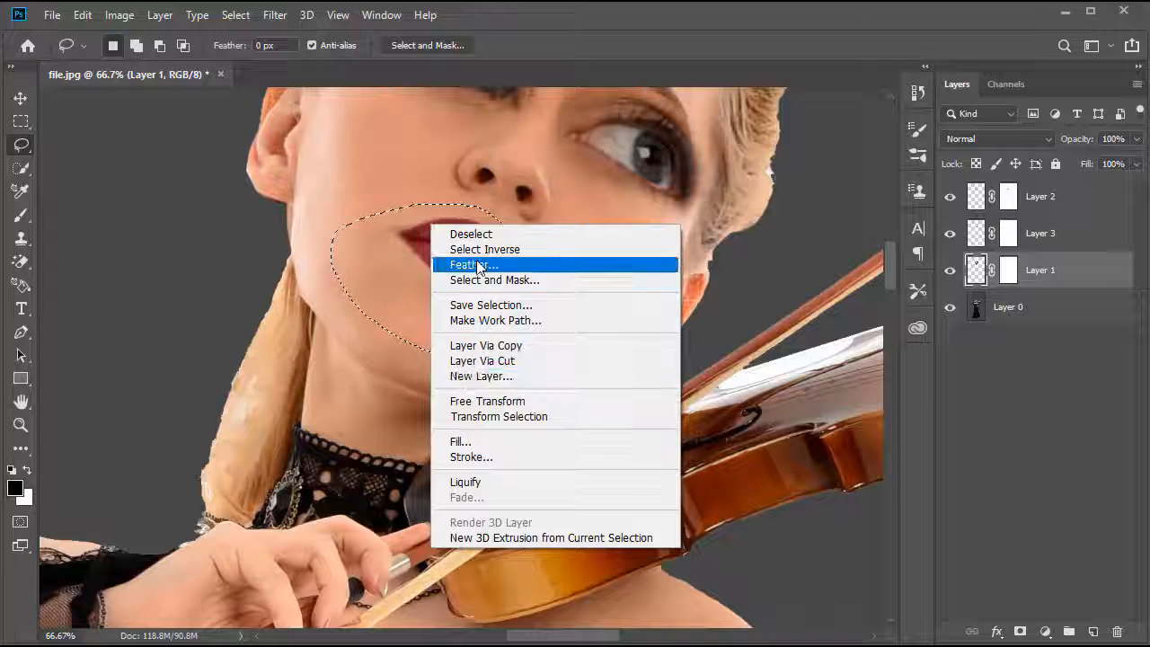
click(399, 295)
key(ctrl+j)
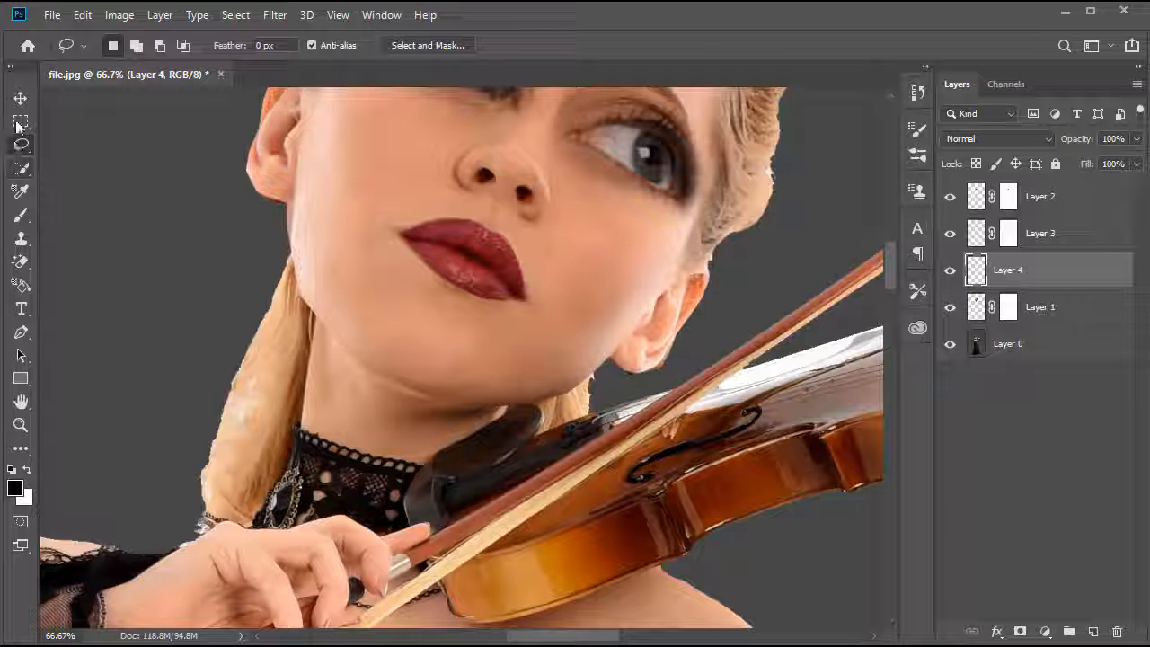
Shrink the copied mouth on Layer 4 to 84.43%, move it over the original lips and apply the transform
click(20, 98)
drag(334, 205, 426, 249)
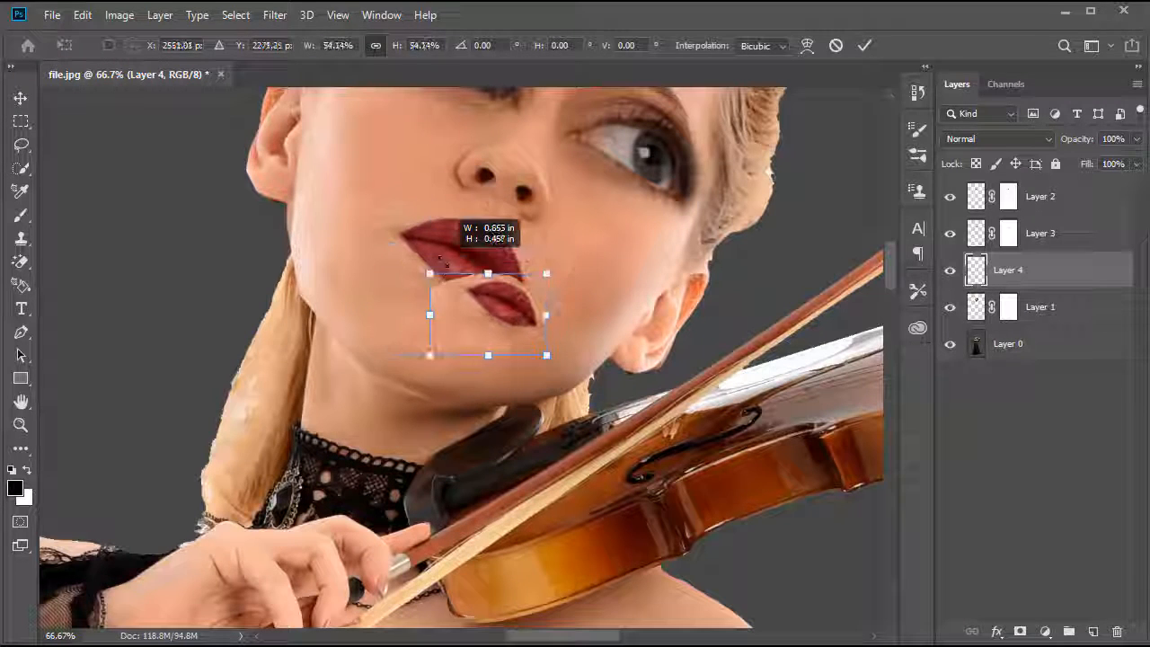
drag(490, 306, 450, 232)
drag(506, 283, 501, 317)
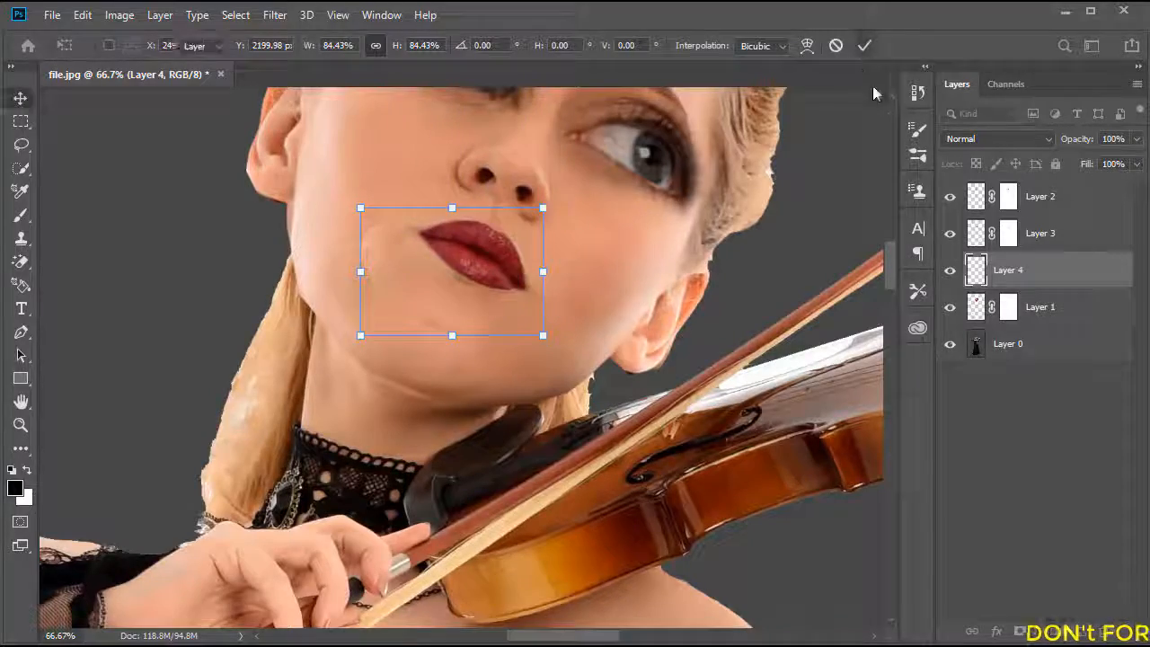
key(Return)
Add a layer mask to Layer 4 and brush black around the small mouth to blend its edges
click(1020, 631)
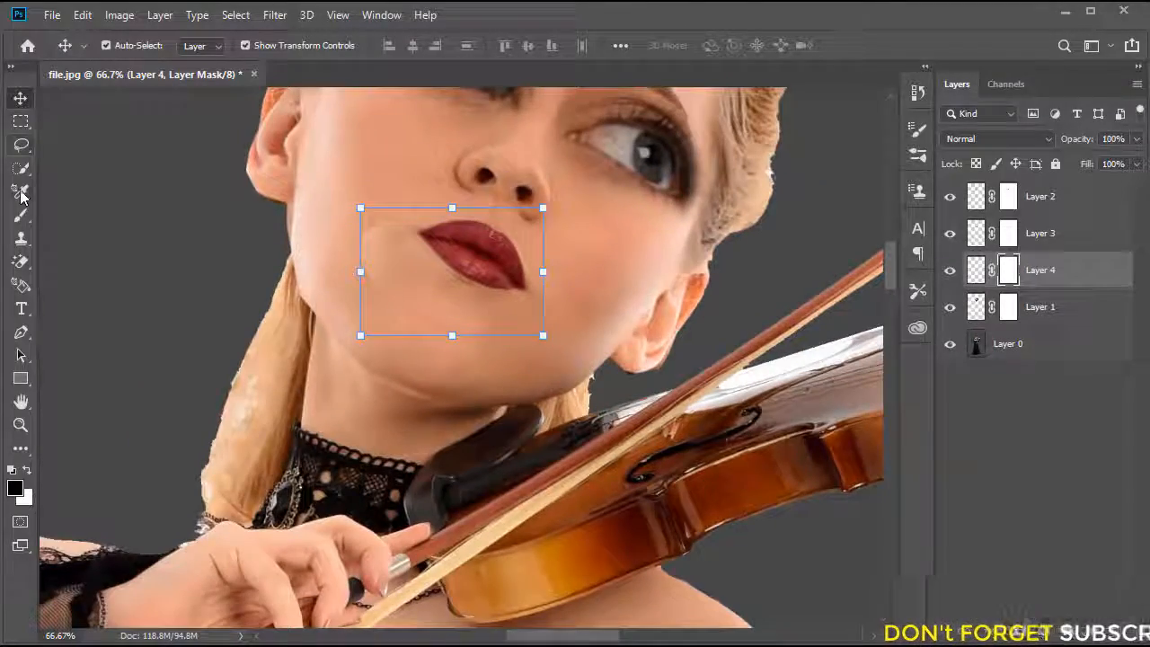
click(21, 216)
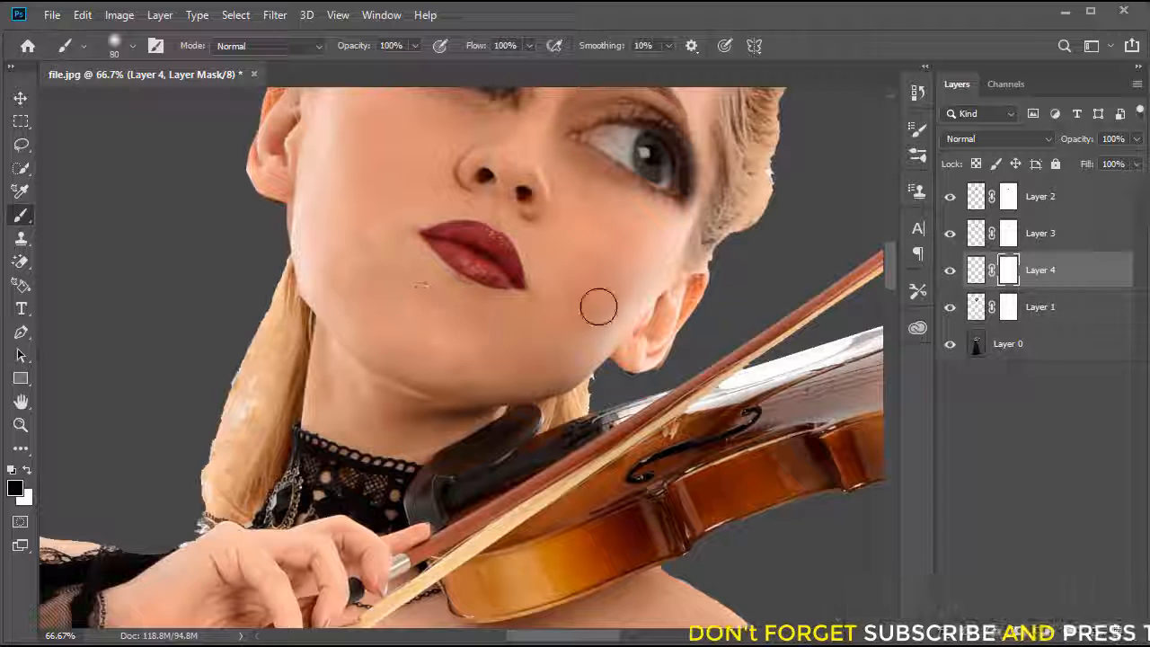
mouse_move(443, 275)
mouse_down()
mouse_move(416, 275)
mouse_move(381, 239)
mouse_up()
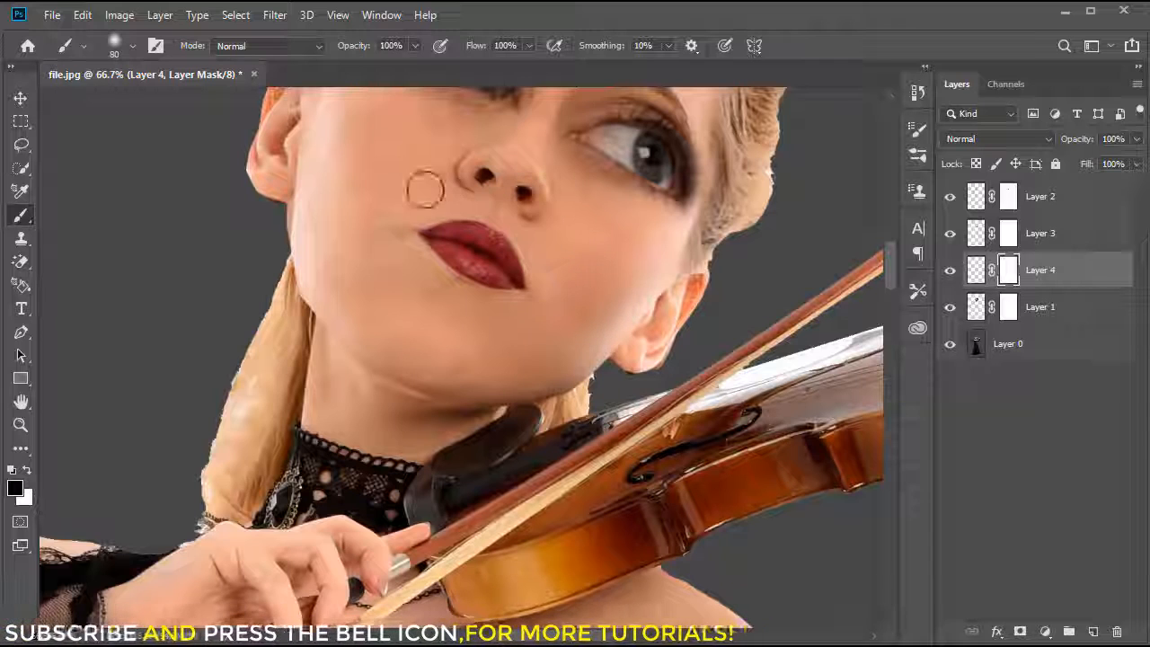
click(20, 98)
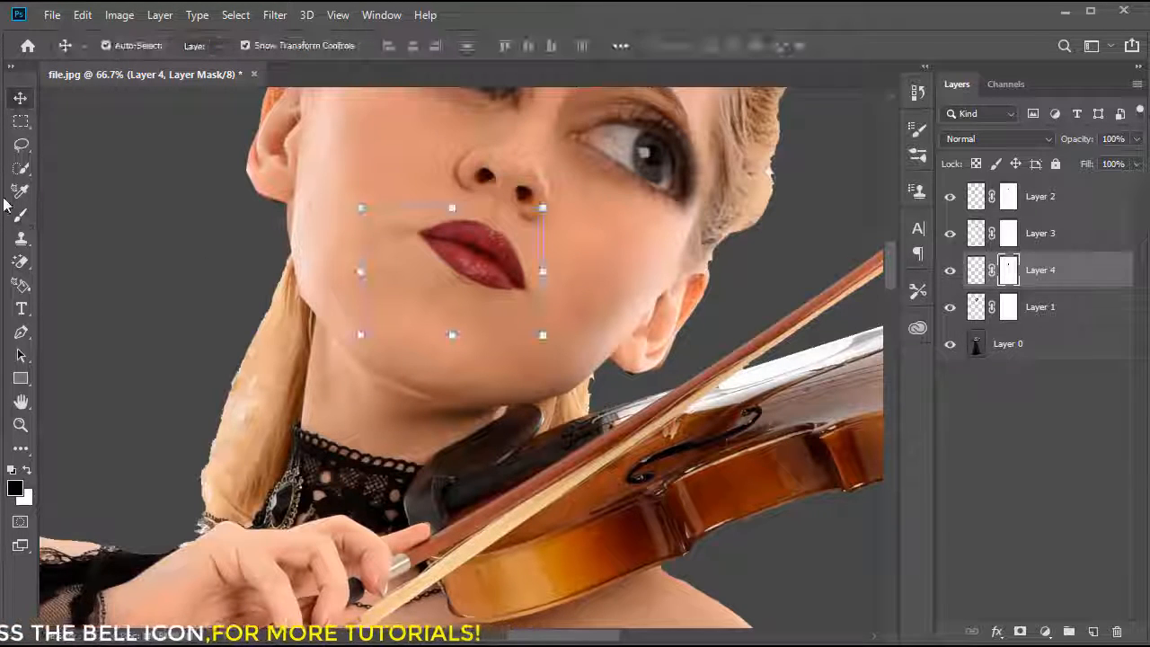
click(19, 191)
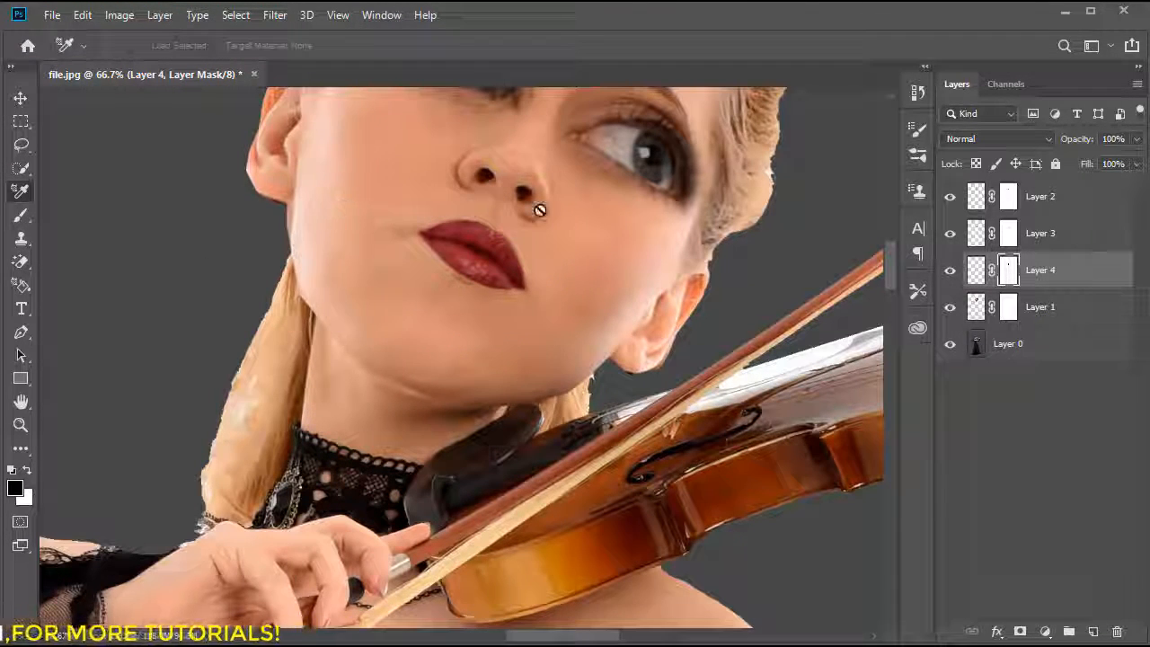
click(1030, 313)
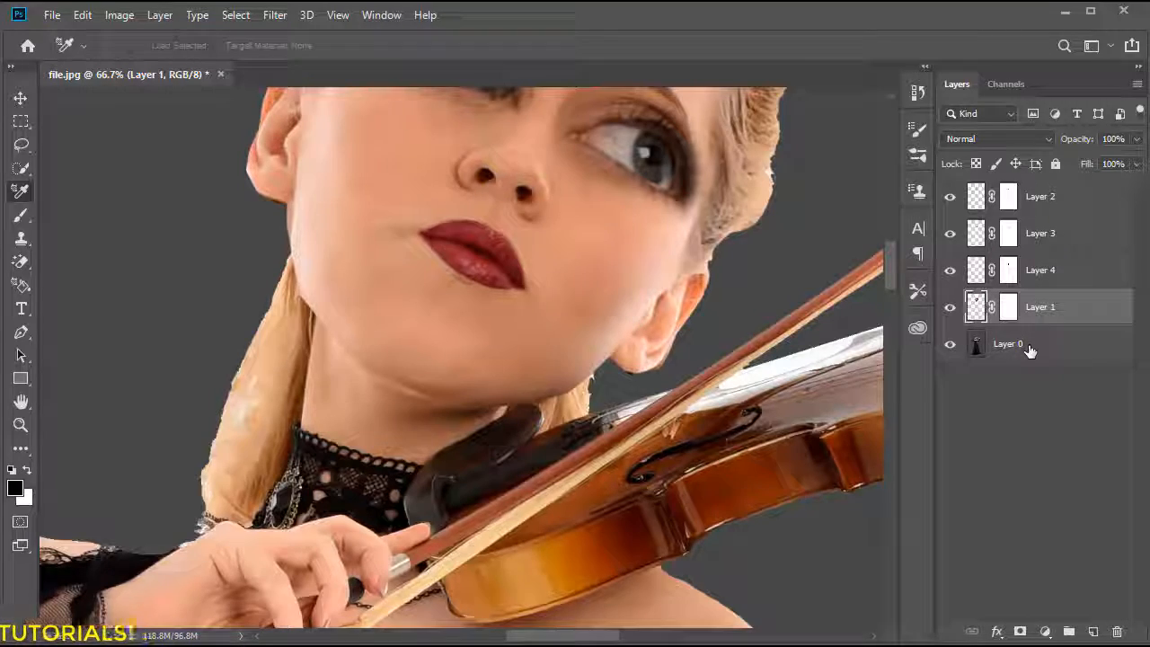
key(ctrl+minus)
key(ctrl+minus)
key(ctrl+minus)
key(ctrl+minus)
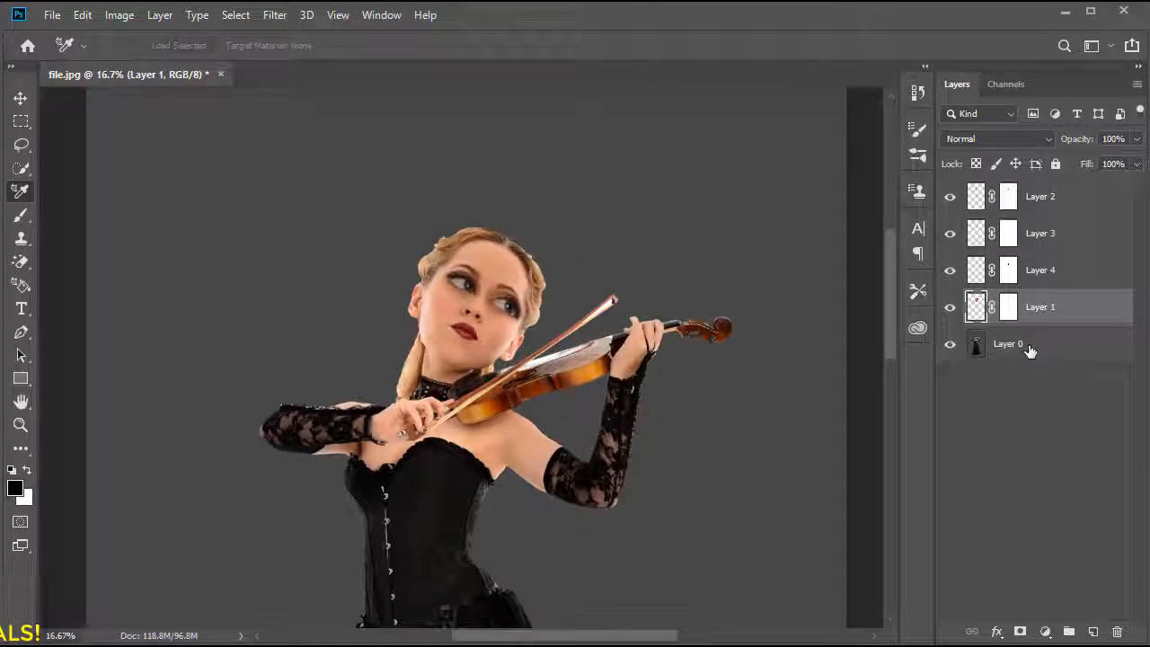
key(ctrl+plus)
key(ctrl+plus)
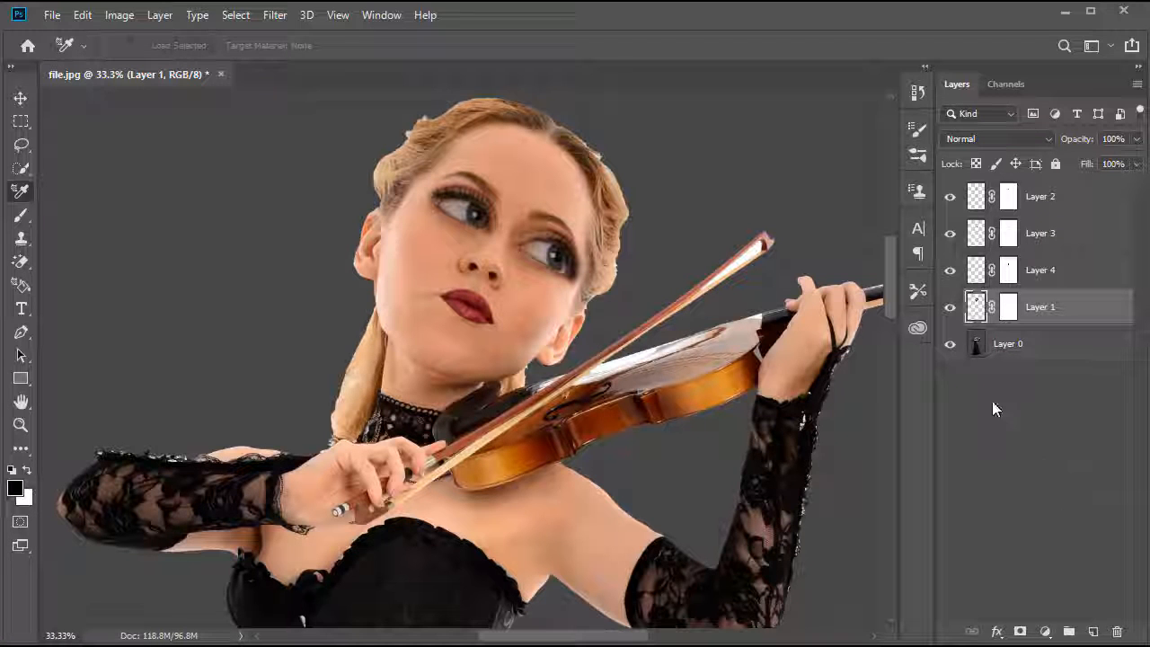
click(272, 15)
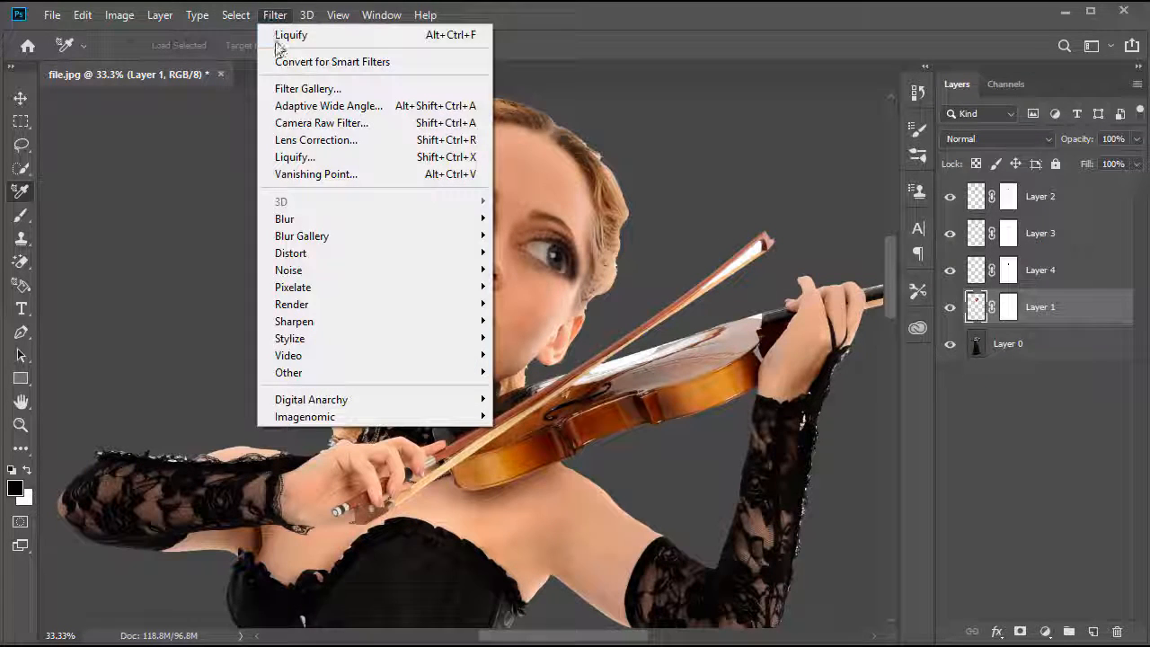
click(317, 159)
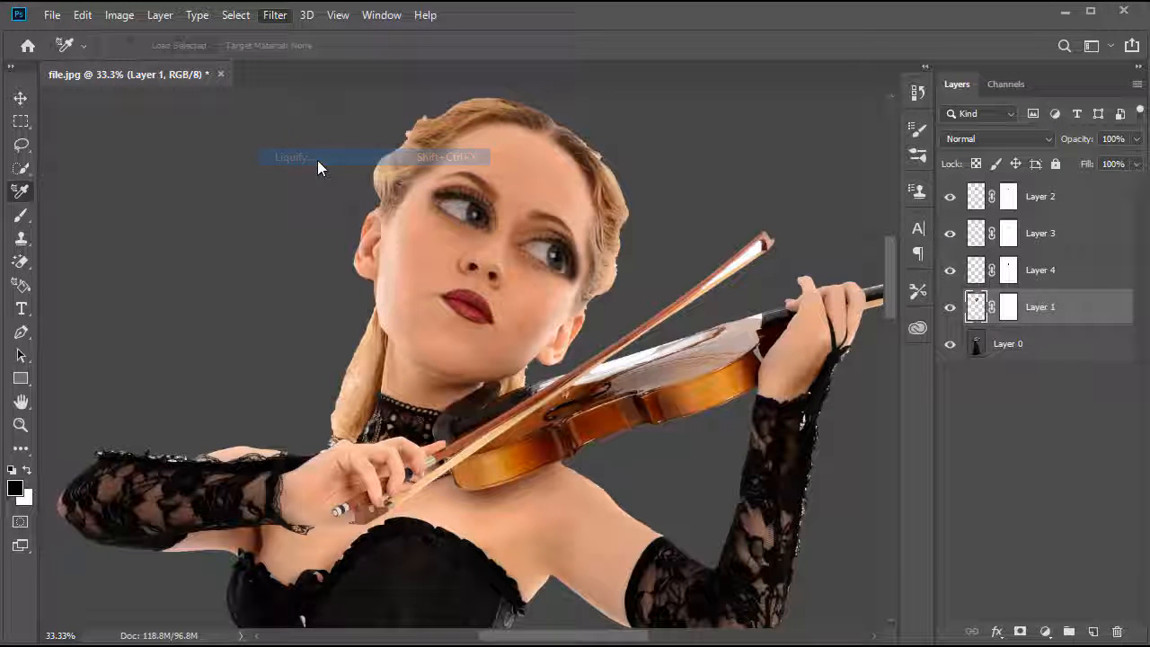
Convert Layers 1, 2, 3 and 4 into one smart object, and merge all visible layers into Layer 0
shift+click(1029, 271)
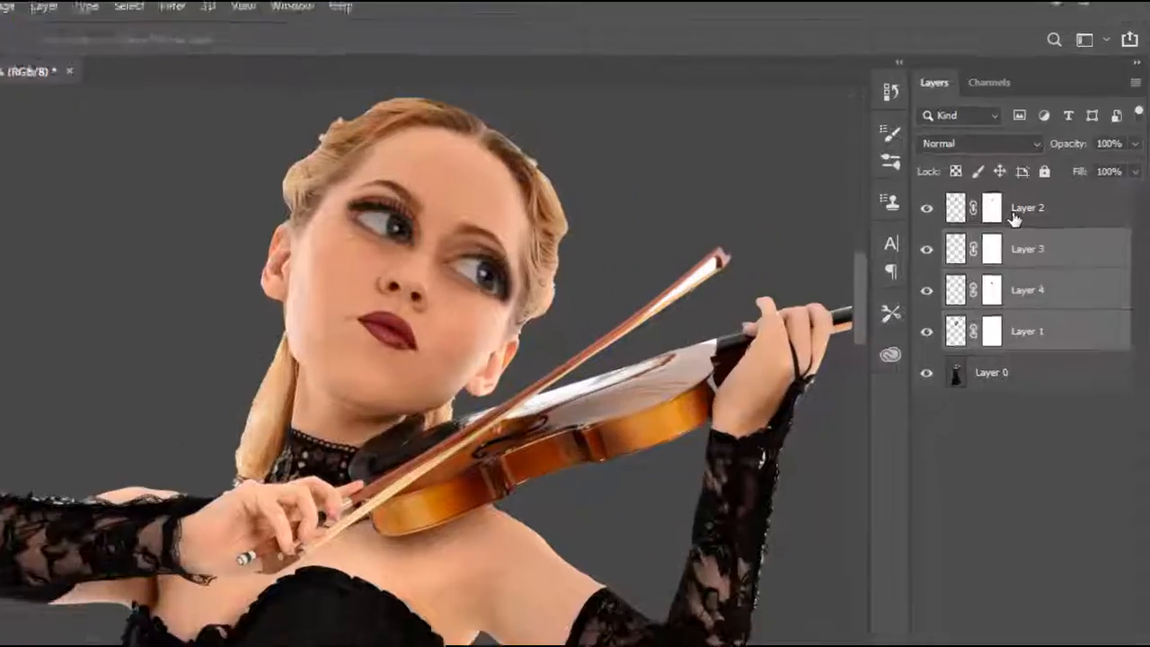
shift+click(1030, 199)
right_click(1026, 204)
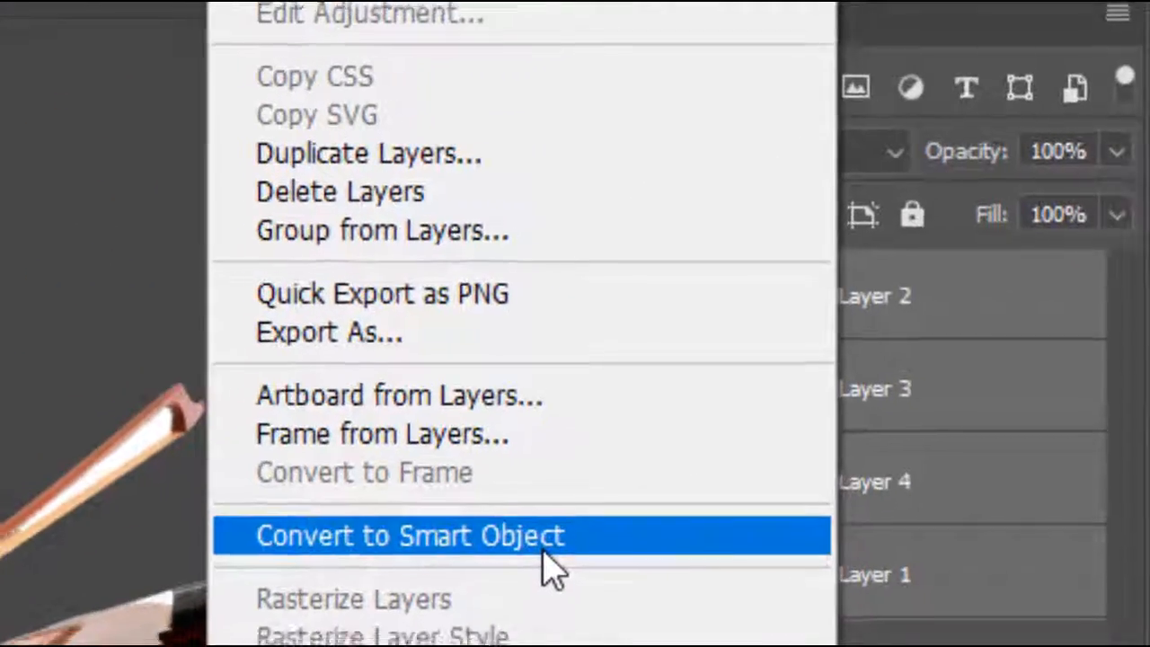
click(543, 550)
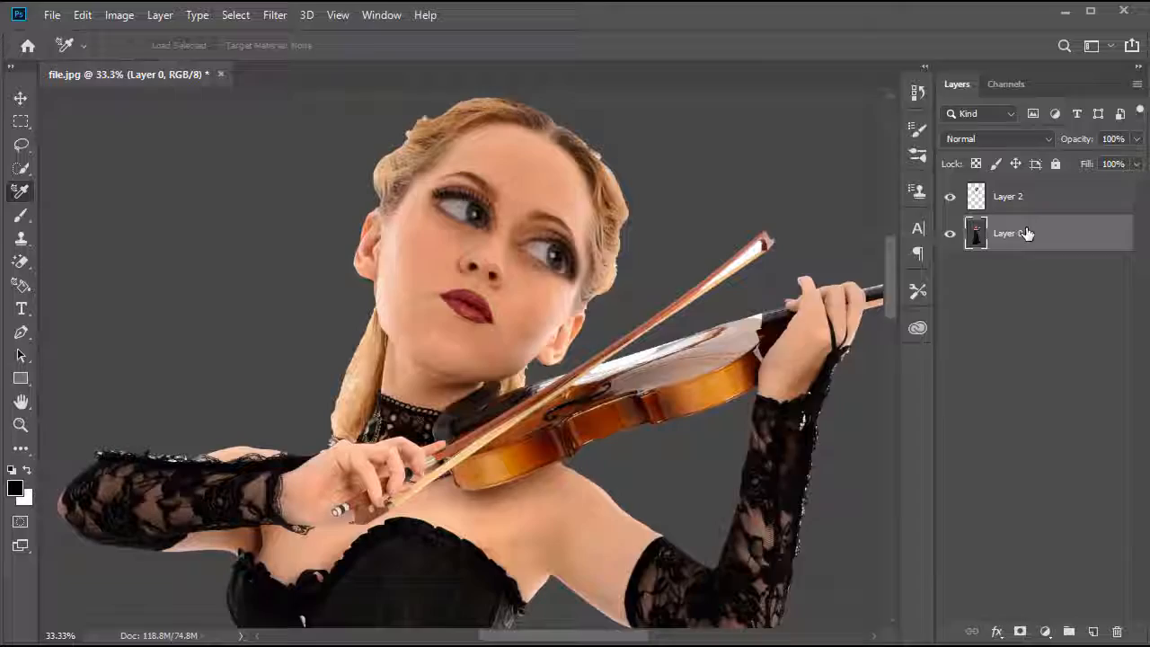
right_click(1025, 236)
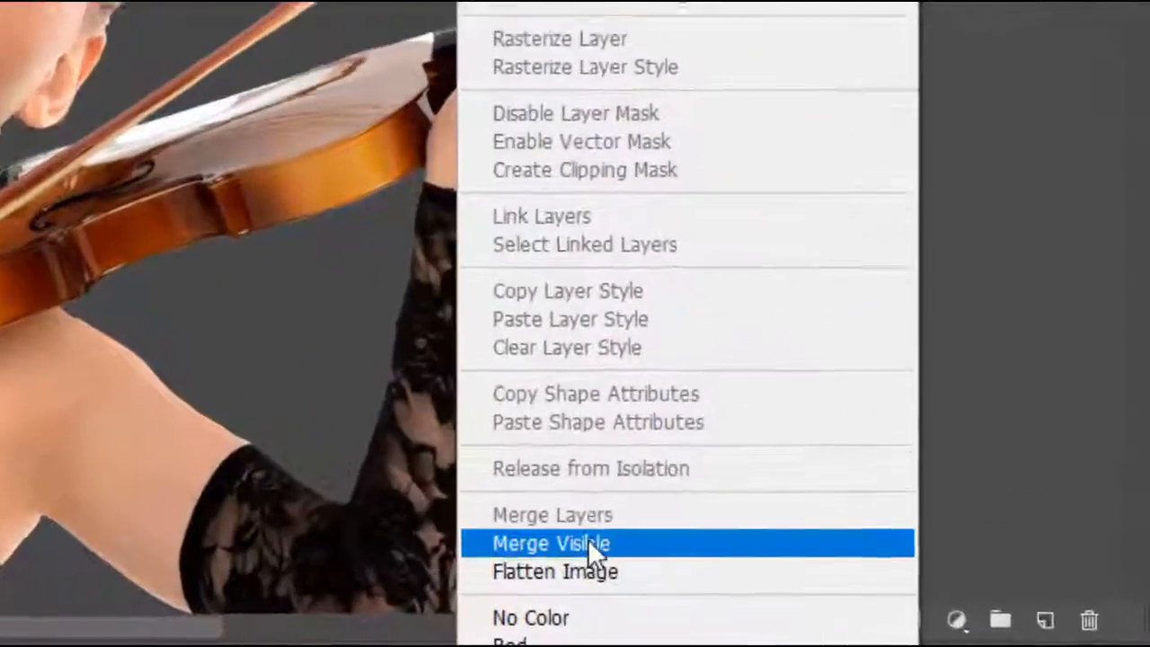
click(826, 590)
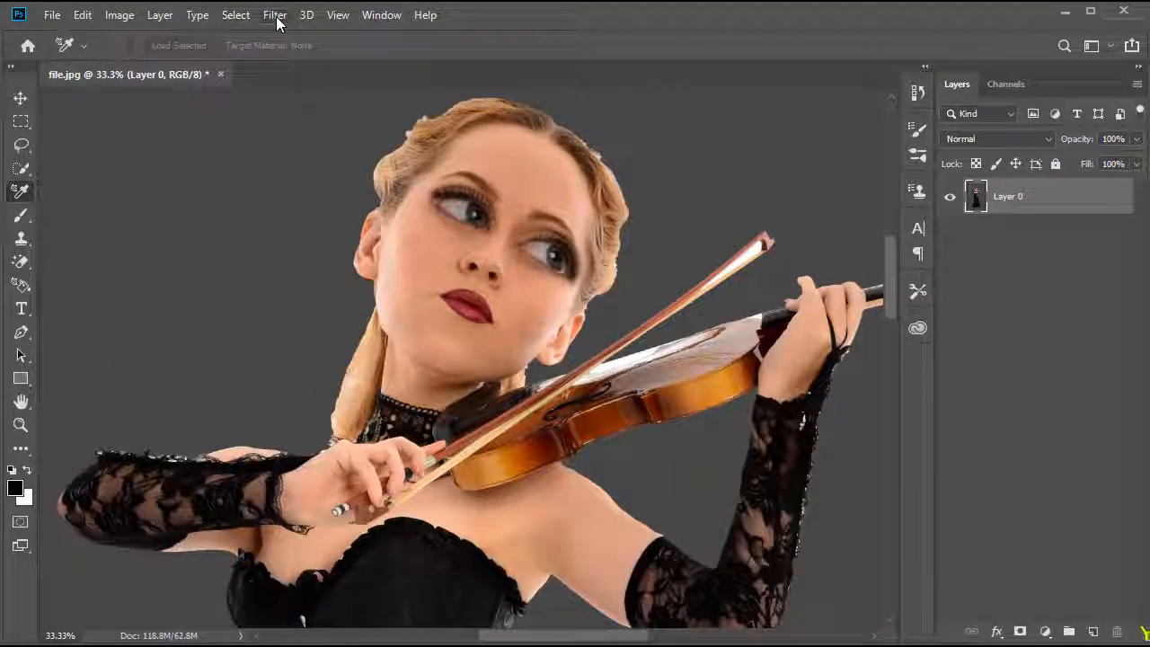
Open Layer 0 in the Liquify filter
click(276, 16)
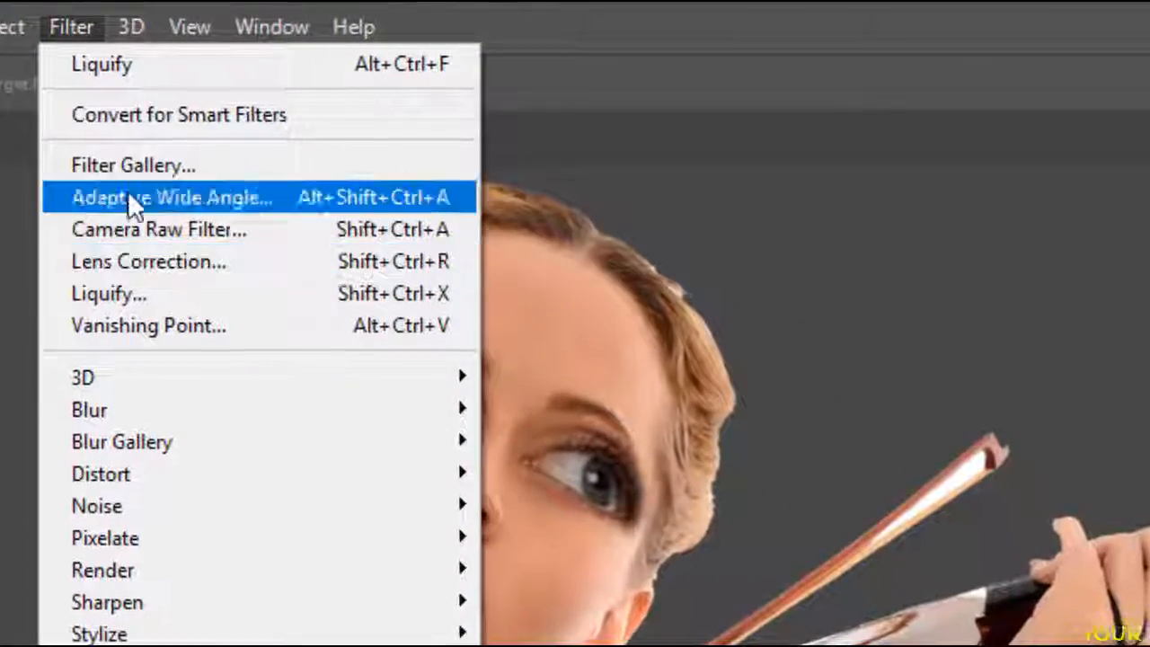
click(164, 291)
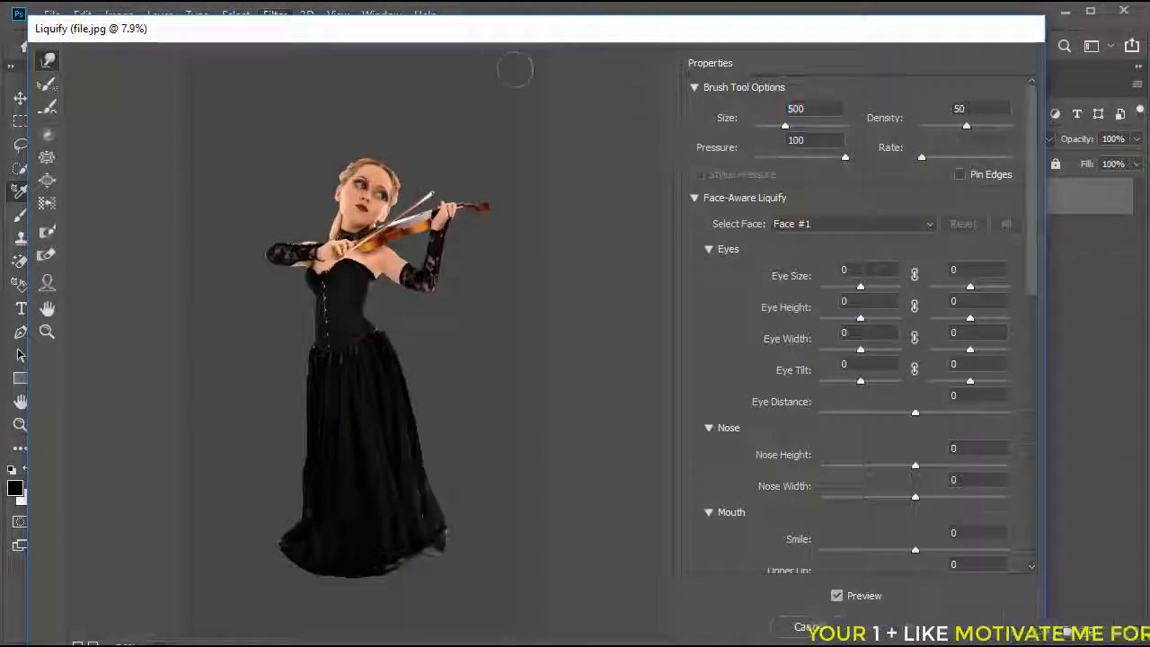
key(ctrl+plus)
key(ctrl+plus)
key(ctrl+plus)
key(ctrl+plus)
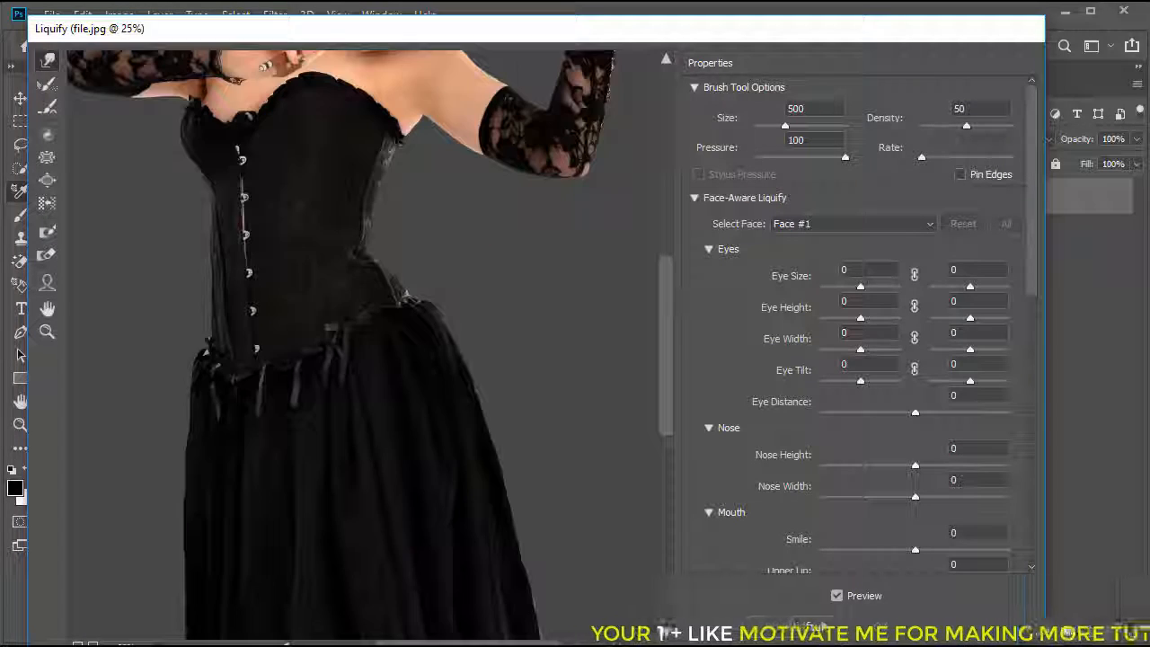
mouse_move(429, 137)
mouse_down()
mouse_move(436, 308)
mouse_move(461, 449)
mouse_up()
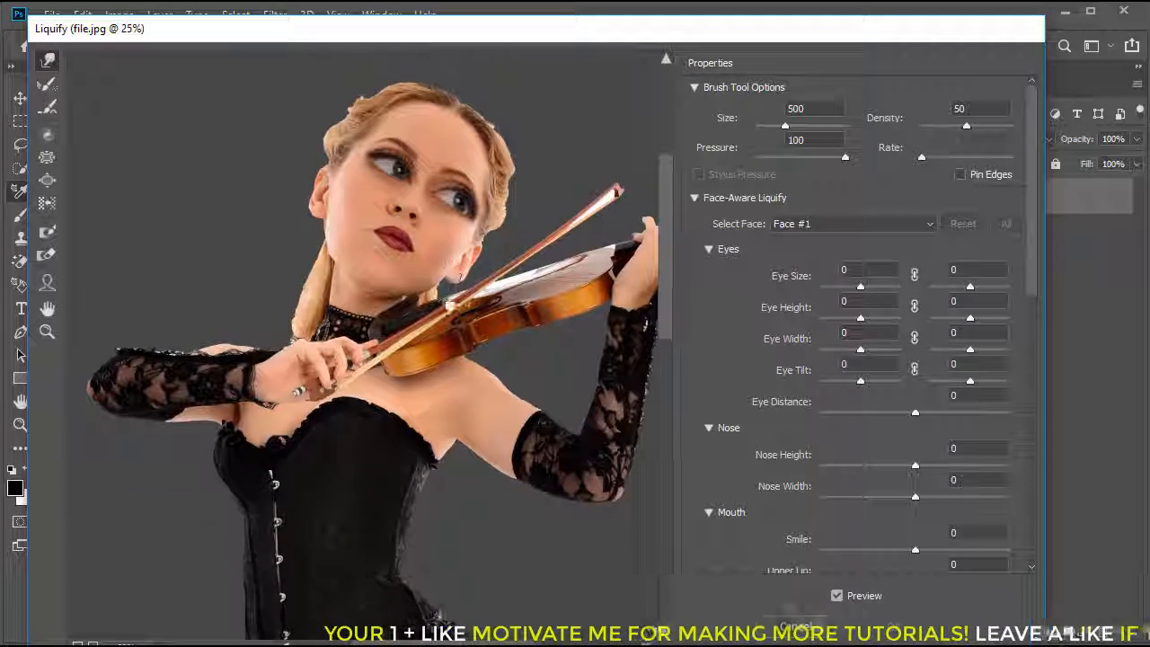
drag(450, 280, 435, 336)
key(ctrl+plus)
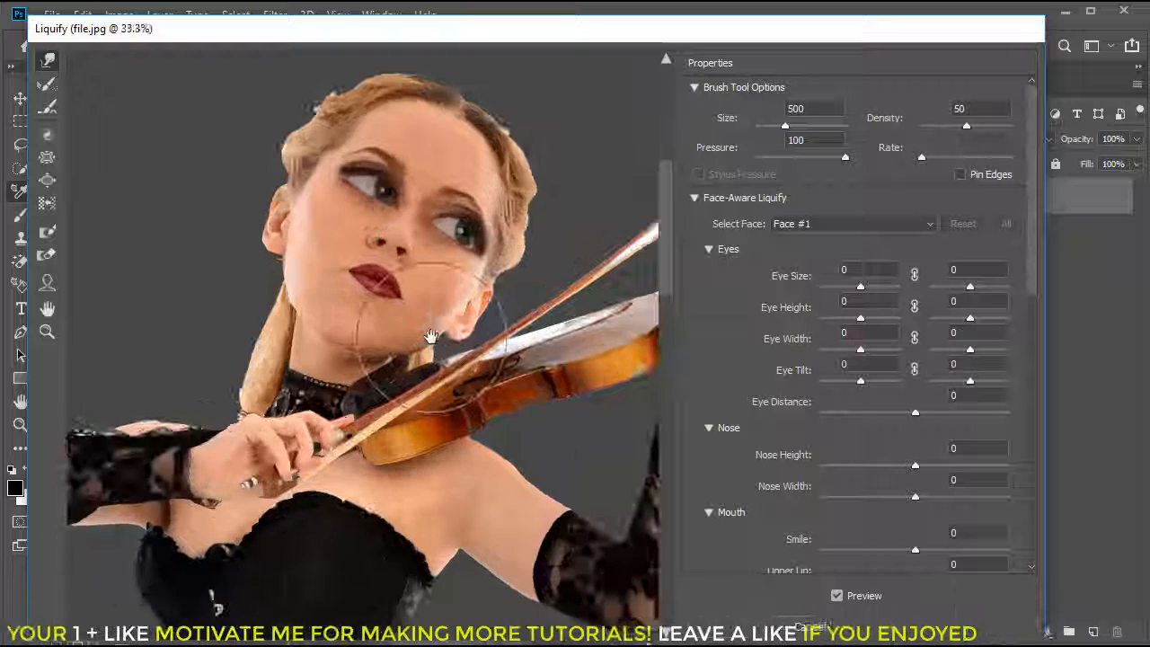
For Face #1, set the left and right eye size to 86 and 38 and the eye height to 31 and 43
key(ctrl+minus)
key(ctrl+minus)
key(ctrl+minus)
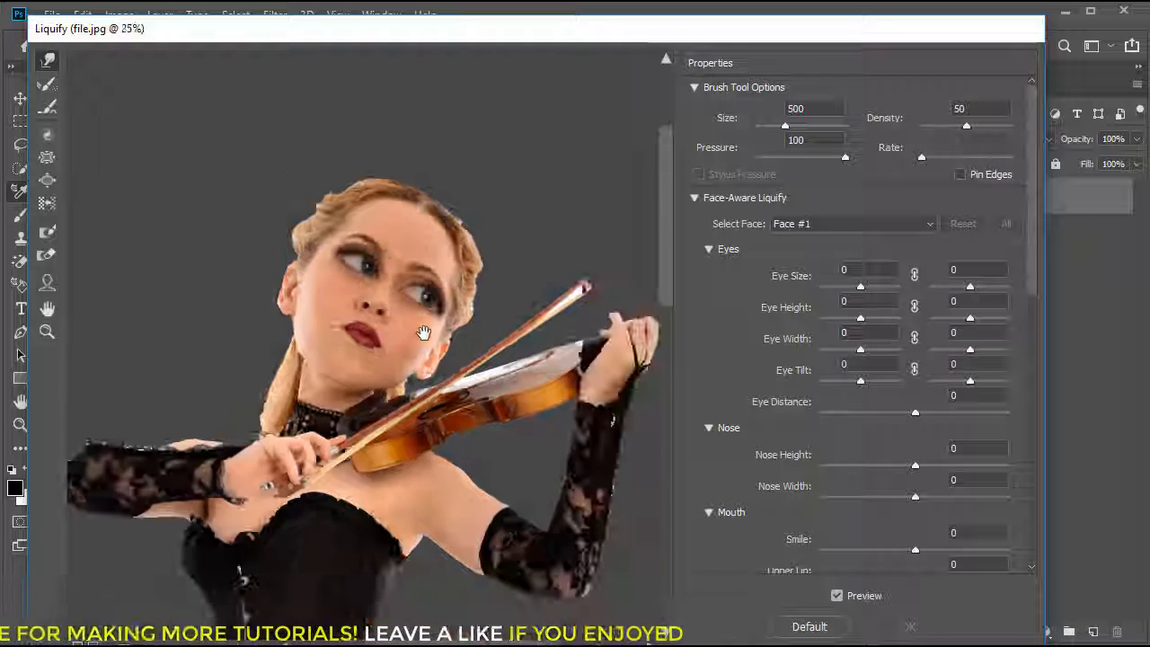
key(ctrl+plus)
key(ctrl+plus)
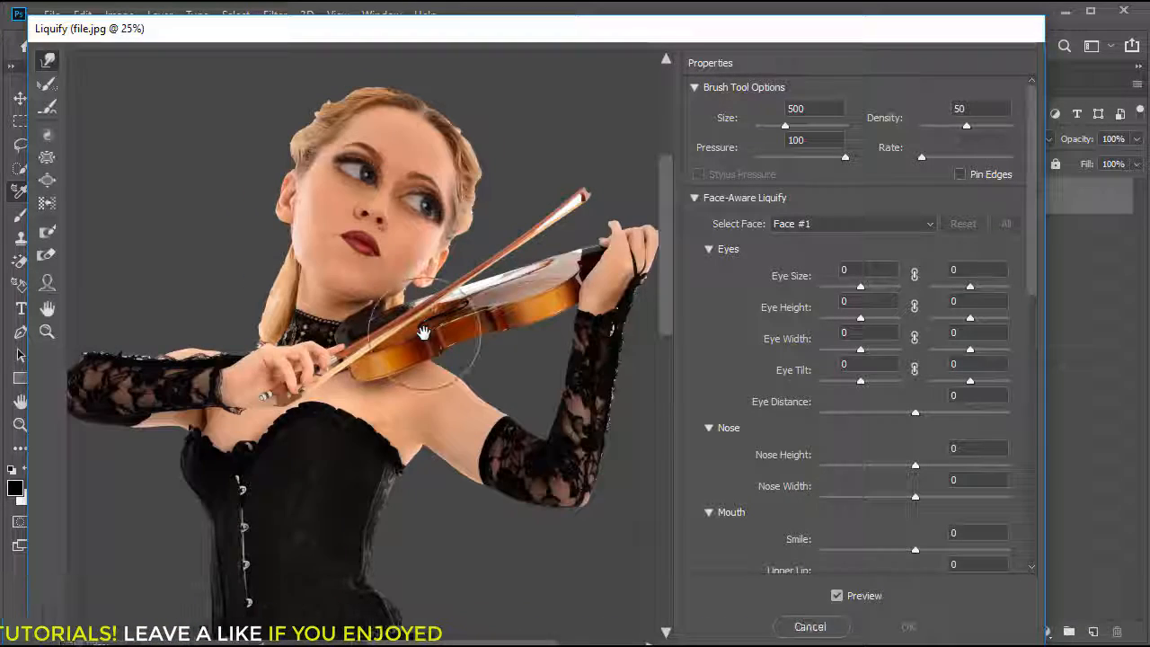
scroll(740, 390, down, 2)
scroll(768, 298, up, 2)
scroll(881, 246, up, 1)
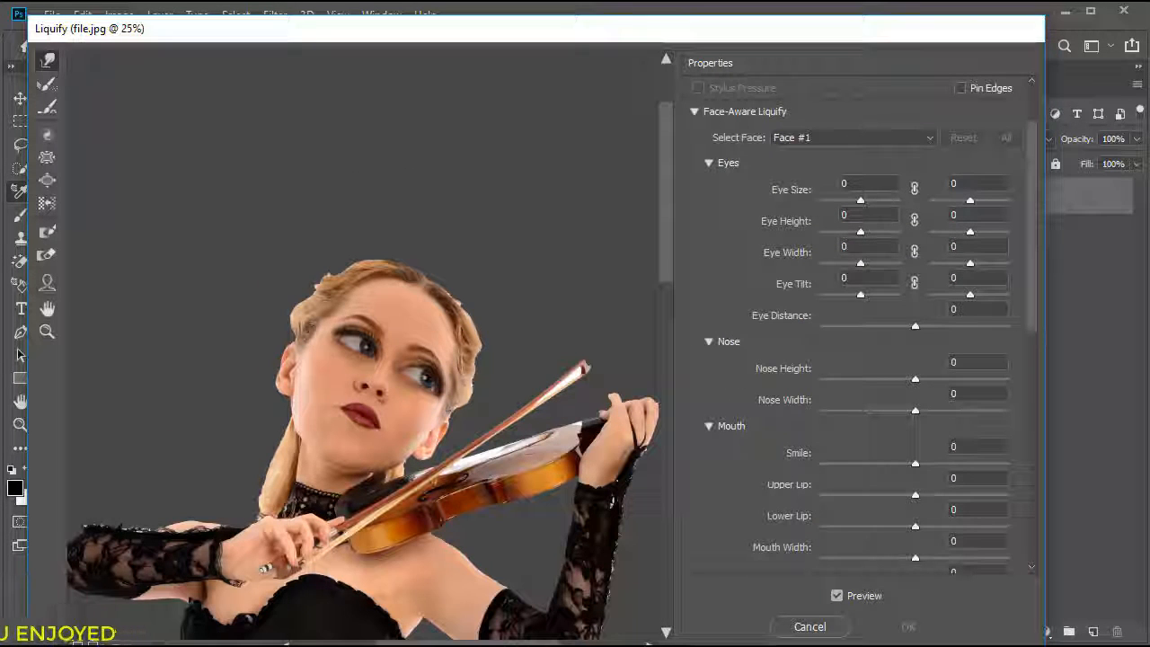
drag(860, 200, 899, 199)
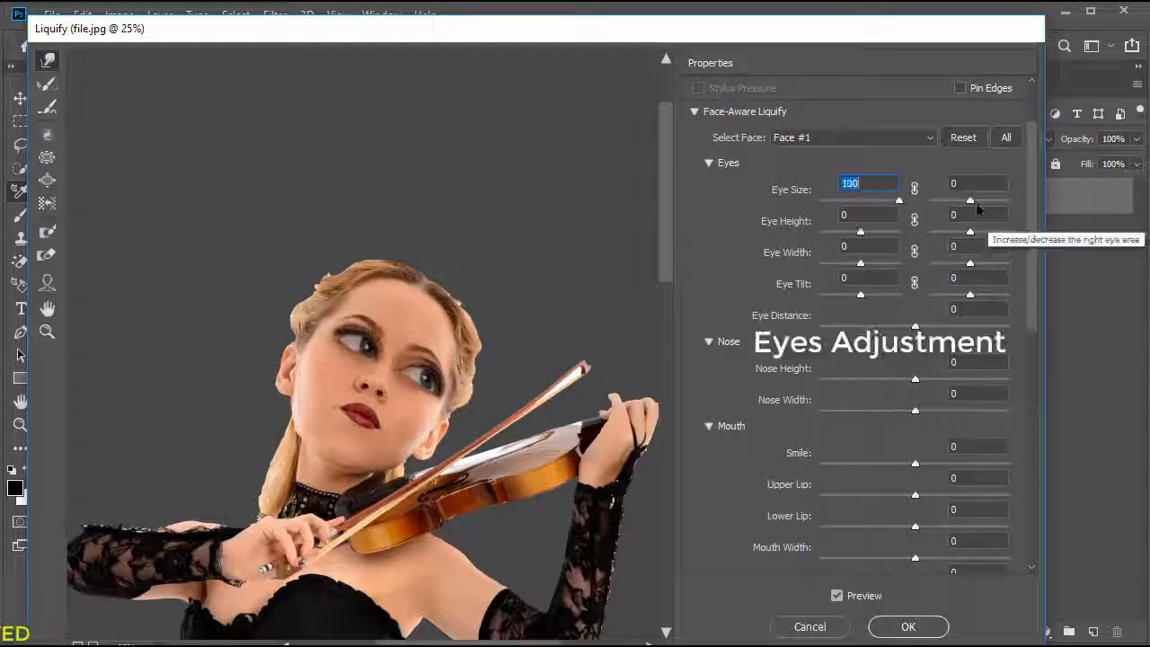
drag(970, 200, 898, 203)
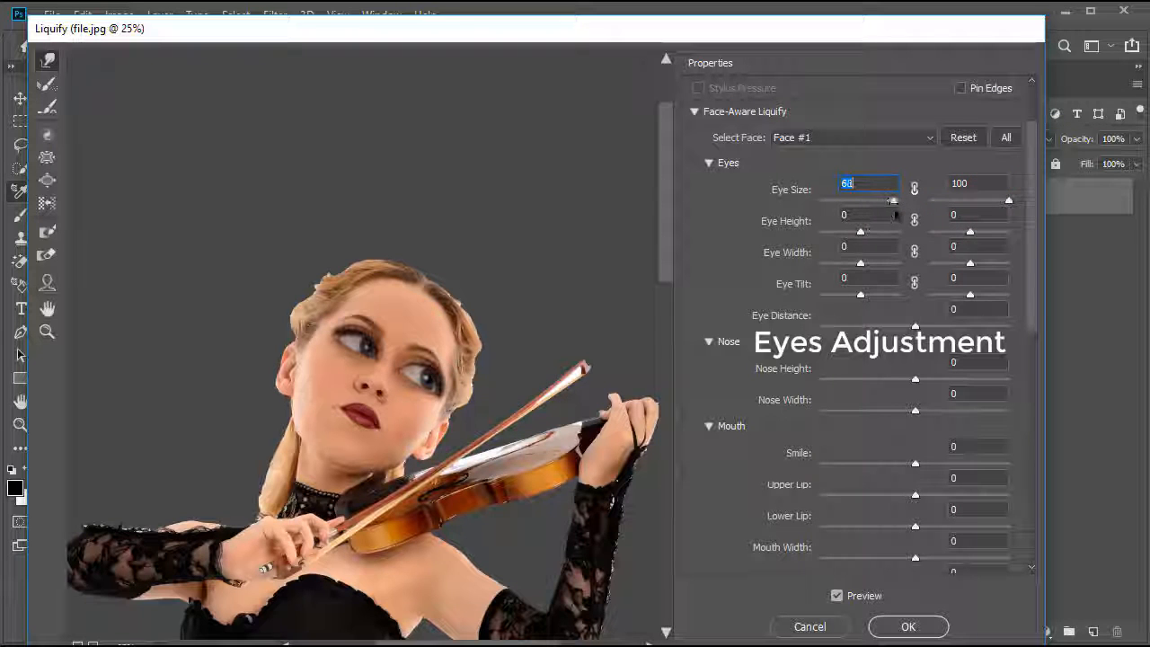
drag(988, 201, 985, 201)
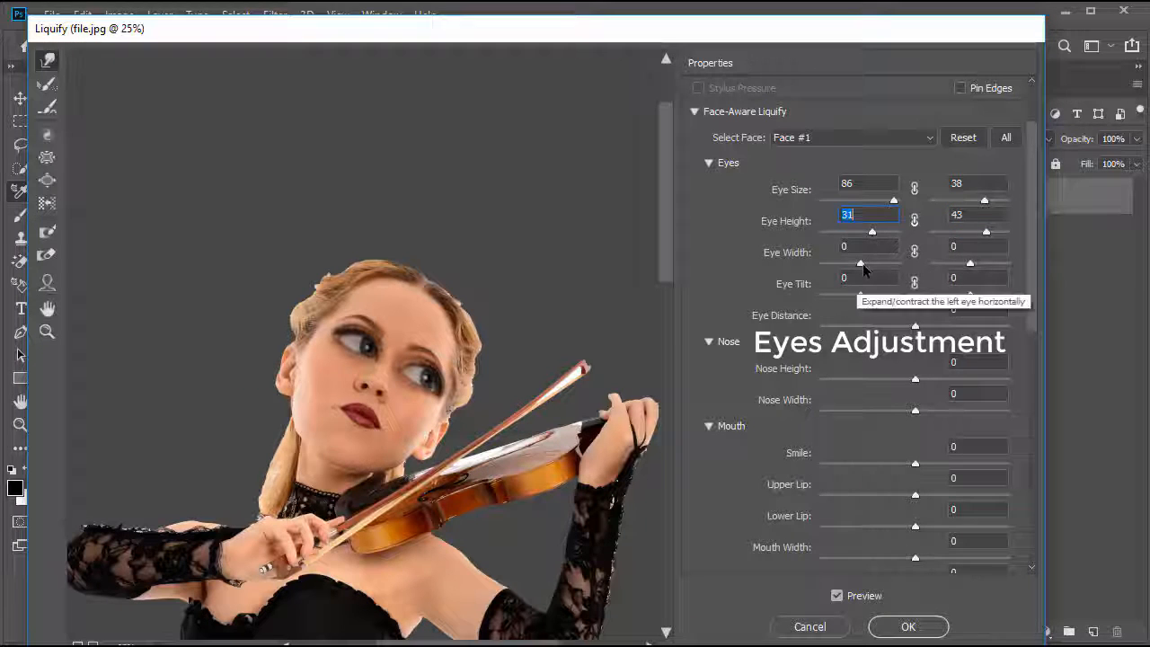
Set the left and right eye width to 100 and 40, the eye tilt to 22 and -15, and the eye distance to 9
drag(861, 265, 895, 263)
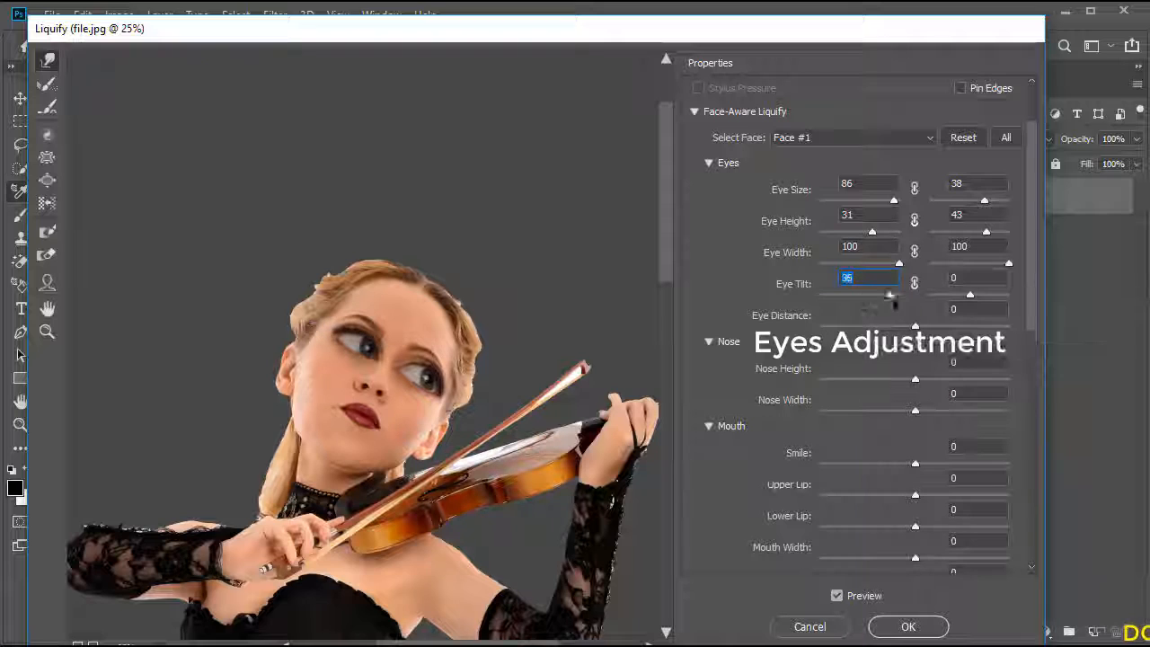
drag(1009, 263, 986, 266)
drag(916, 326, 862, 320)
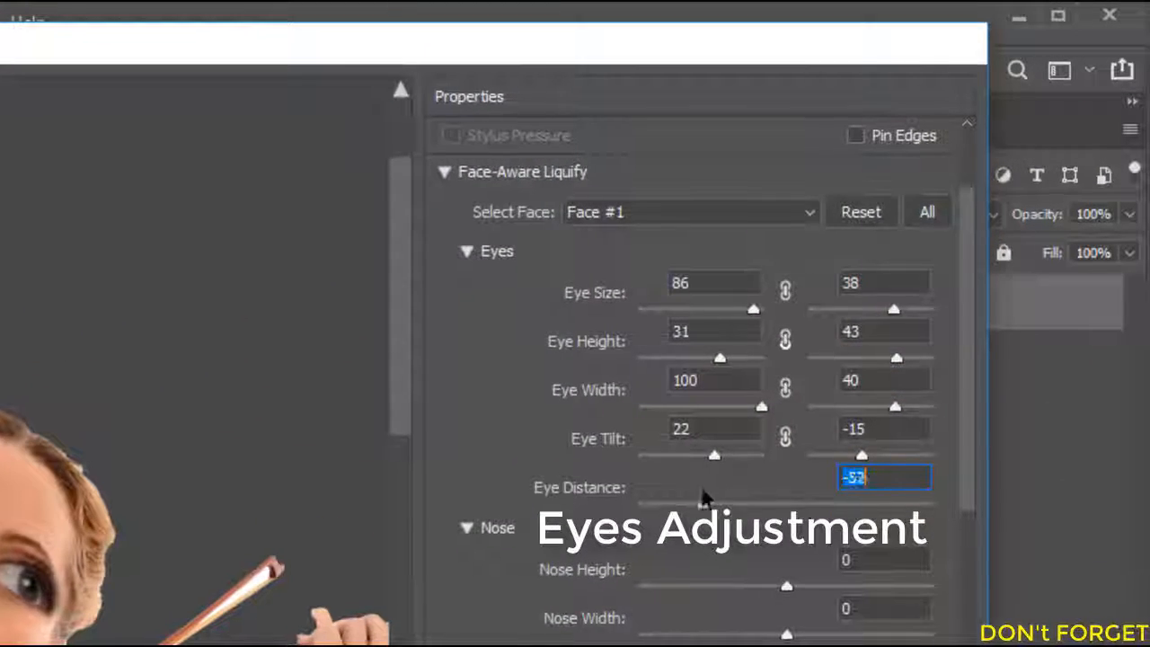
drag(704, 497, 799, 503)
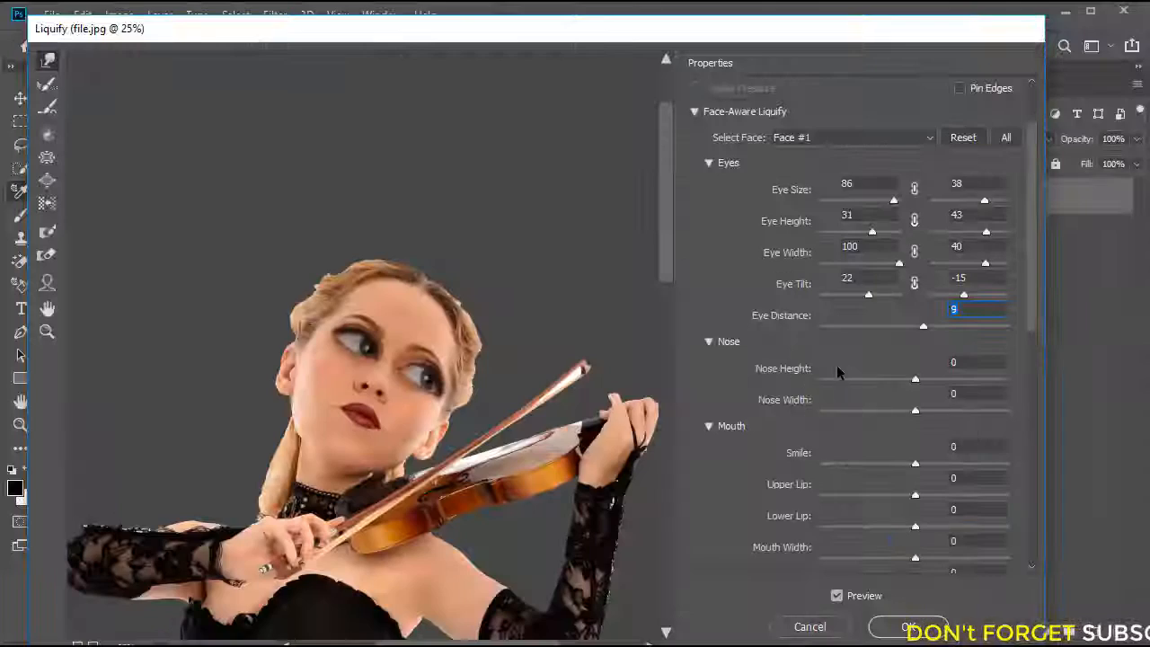
Set the nose height to 10, the nose width to 76 and the smile to 25
mouse_move(915, 381)
mouse_down()
mouse_move(817, 376)
mouse_move(922, 374)
mouse_up()
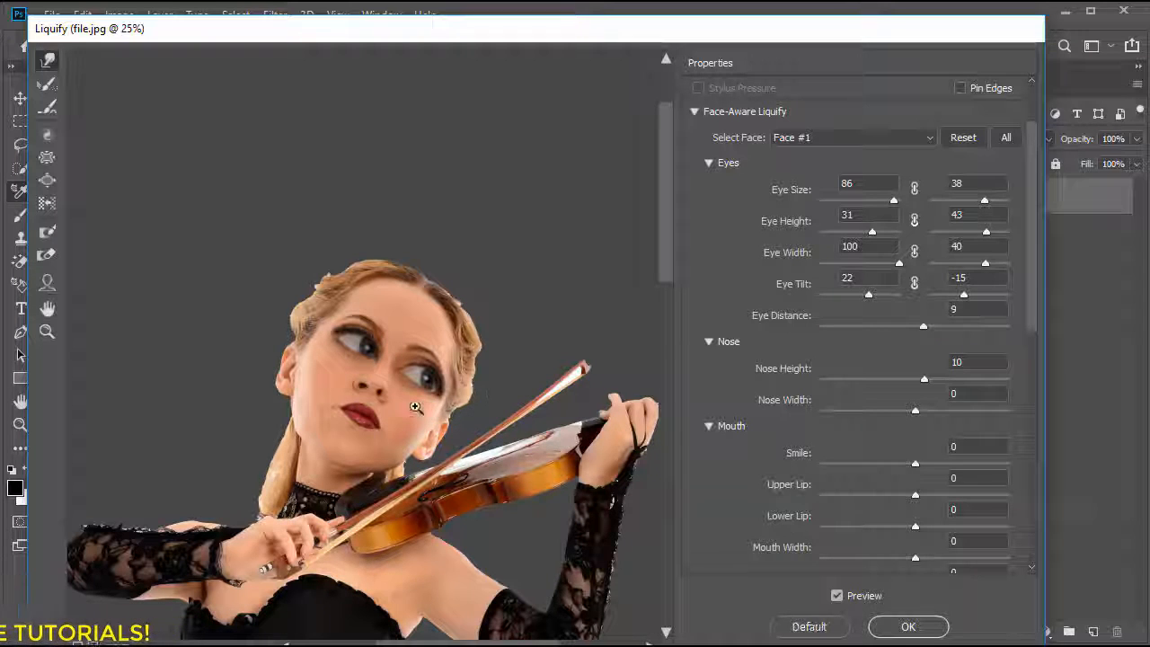
drag(899, 382, 909, 379)
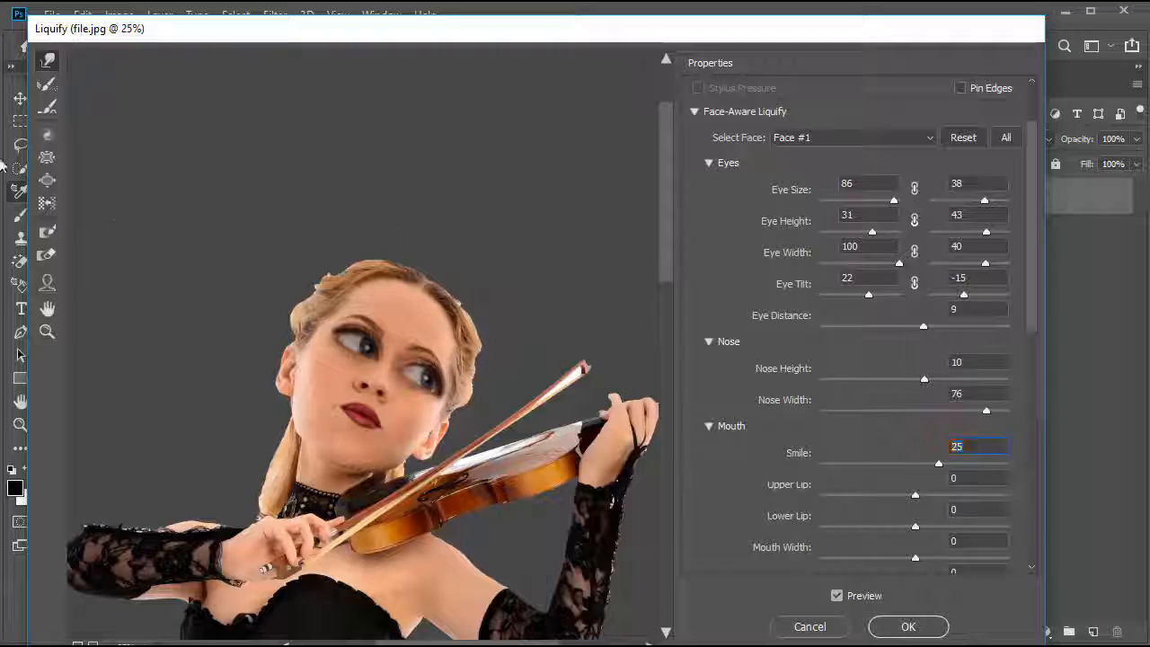
click(48, 106)
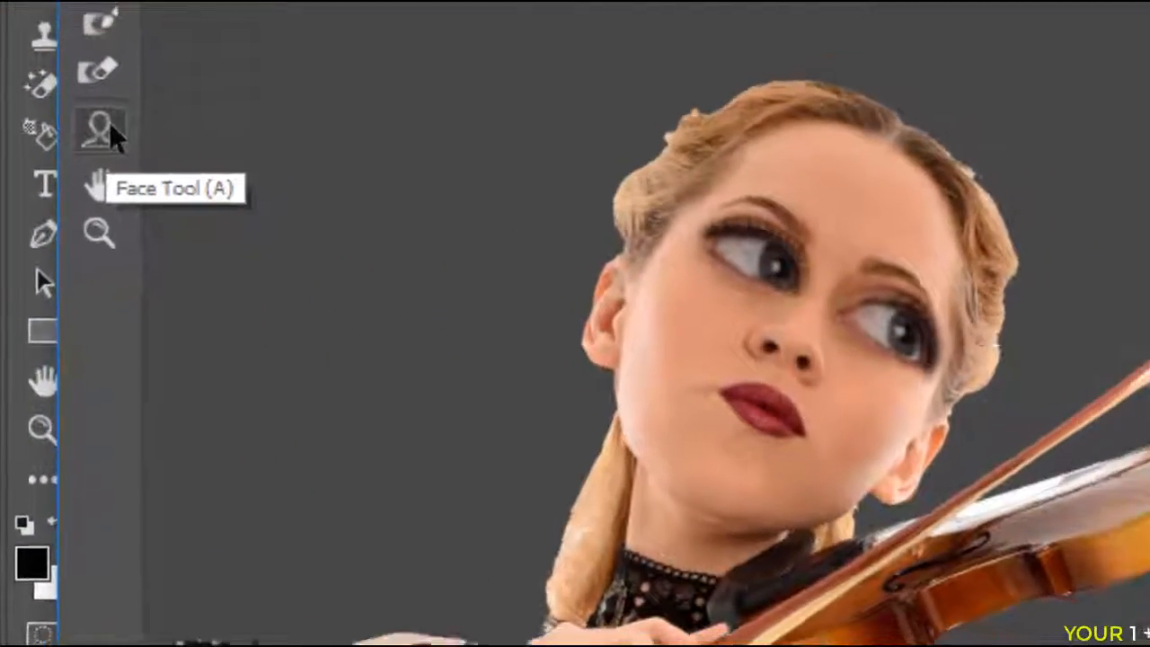
With the Face tool active, set the face shape's forehead to 100, jawline to 27 and face width to -36
click(47, 282)
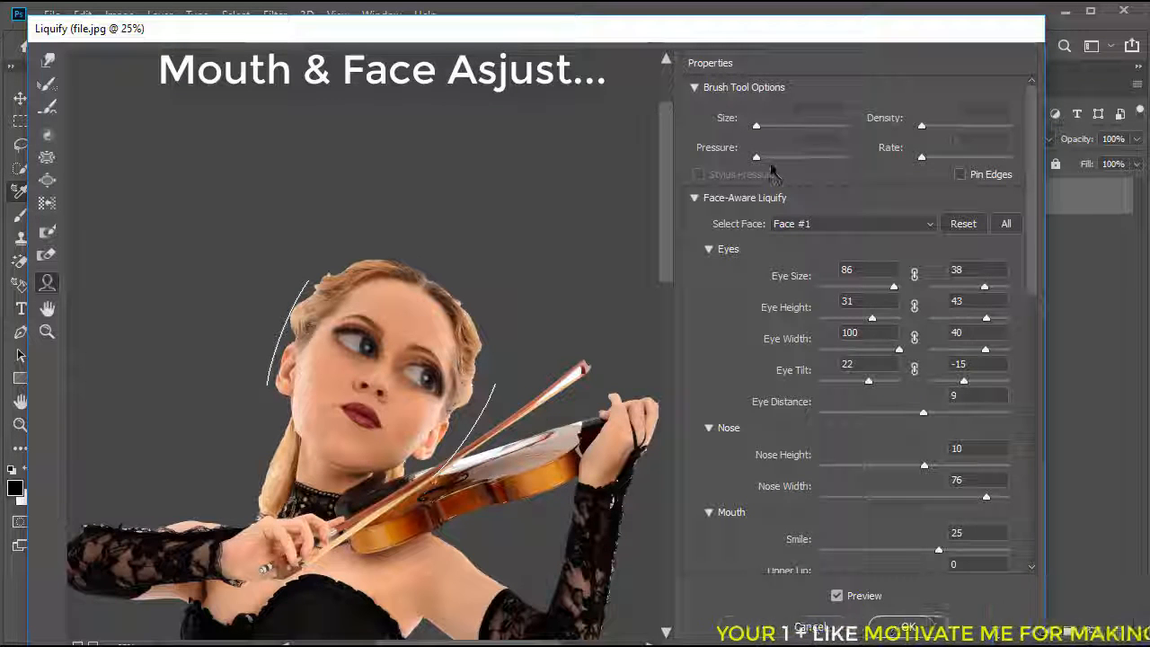
scroll(809, 269, down, 3)
mouse_move(915, 473)
mouse_down()
mouse_move(941, 475)
mouse_move(912, 473)
mouse_up()
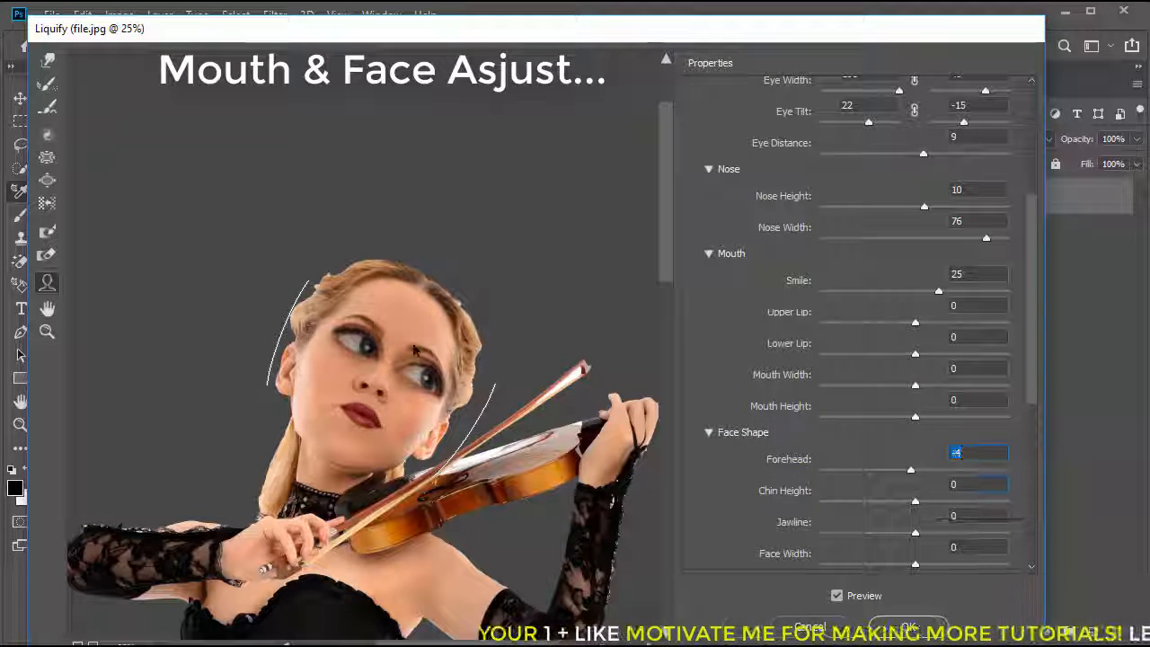
scroll(921, 385, down, 2)
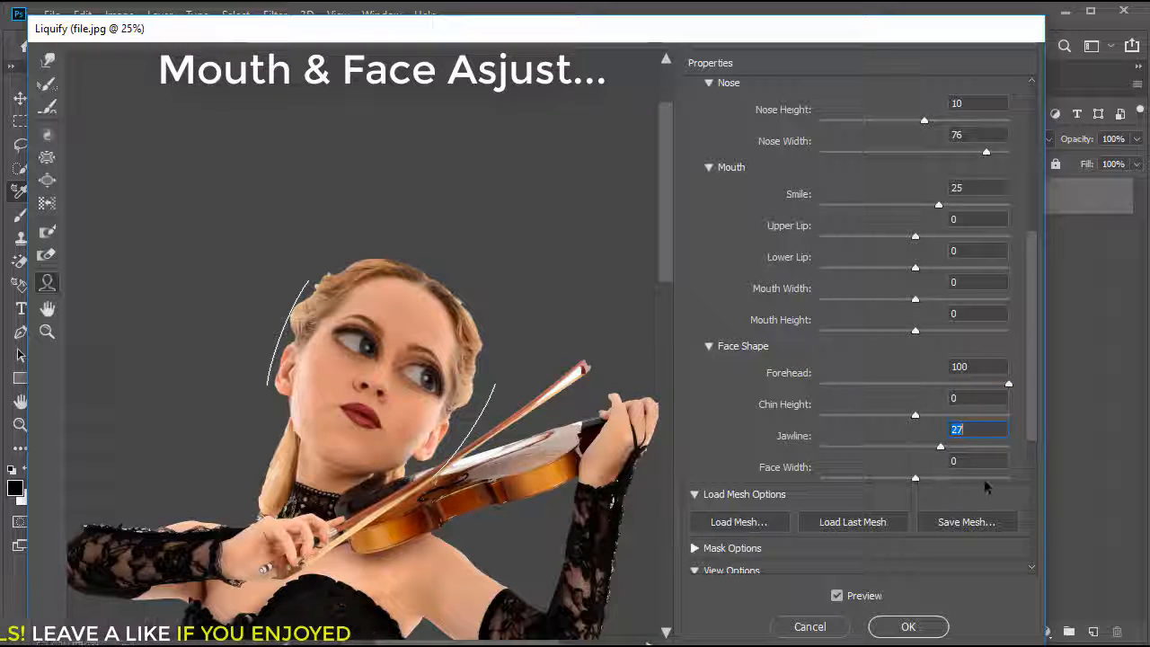
drag(925, 483, 730, 496)
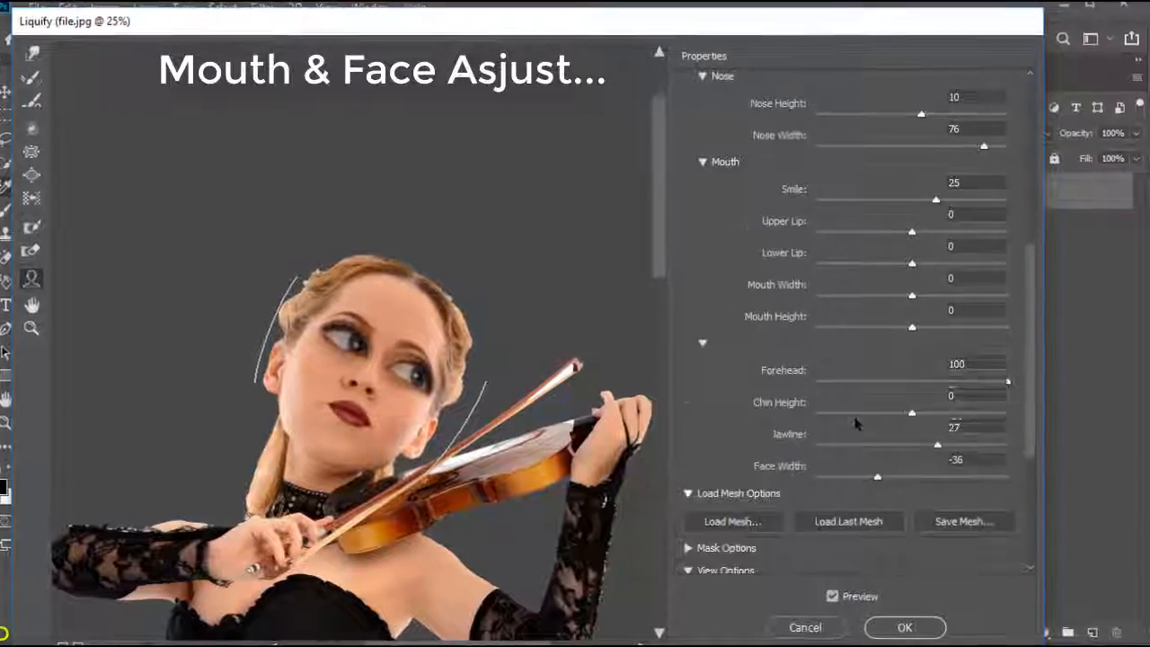
Set the mouth's upper lip to -1, lower lip to 94, mouth width to -50 and mouth height to 18
scroll(949, 330, up, 3)
drag(910, 317, 875, 326)
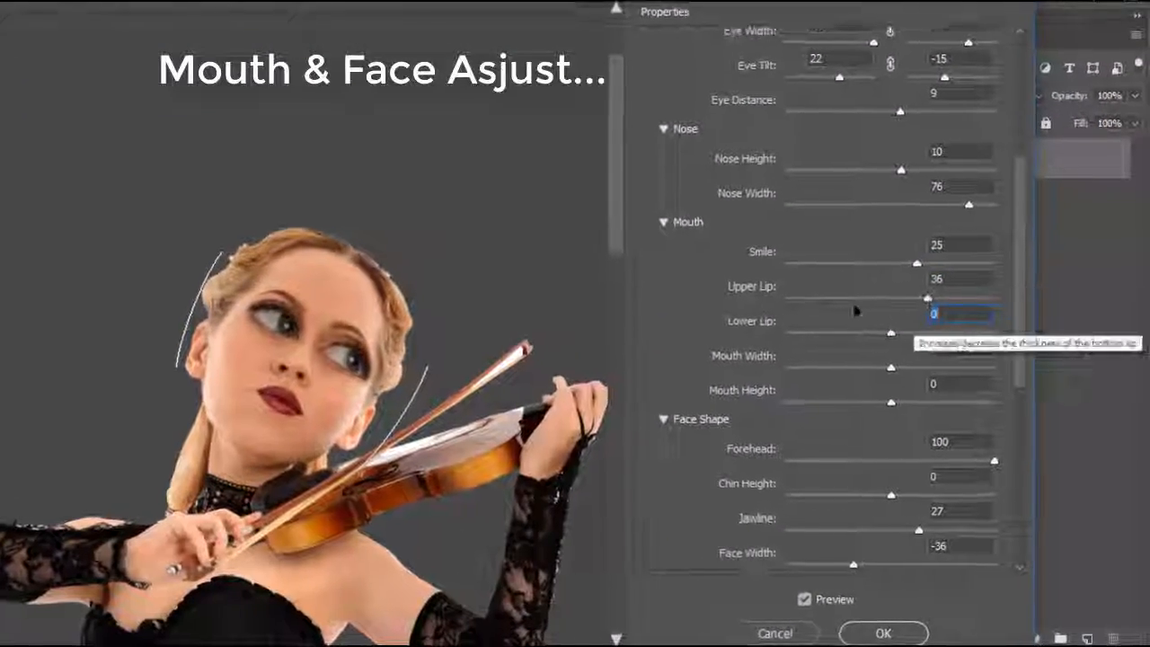
drag(923, 292, 938, 327)
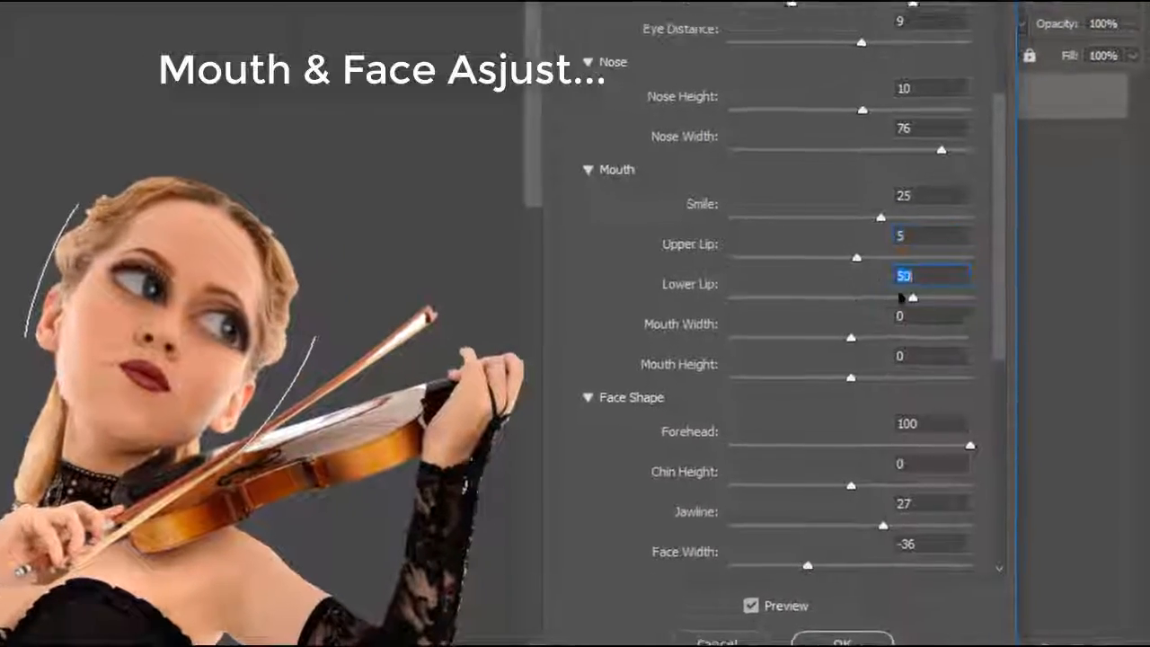
drag(888, 291, 928, 292)
drag(889, 247, 838, 247)
drag(903, 287, 933, 288)
drag(898, 244, 923, 241)
drag(803, 290, 784, 322)
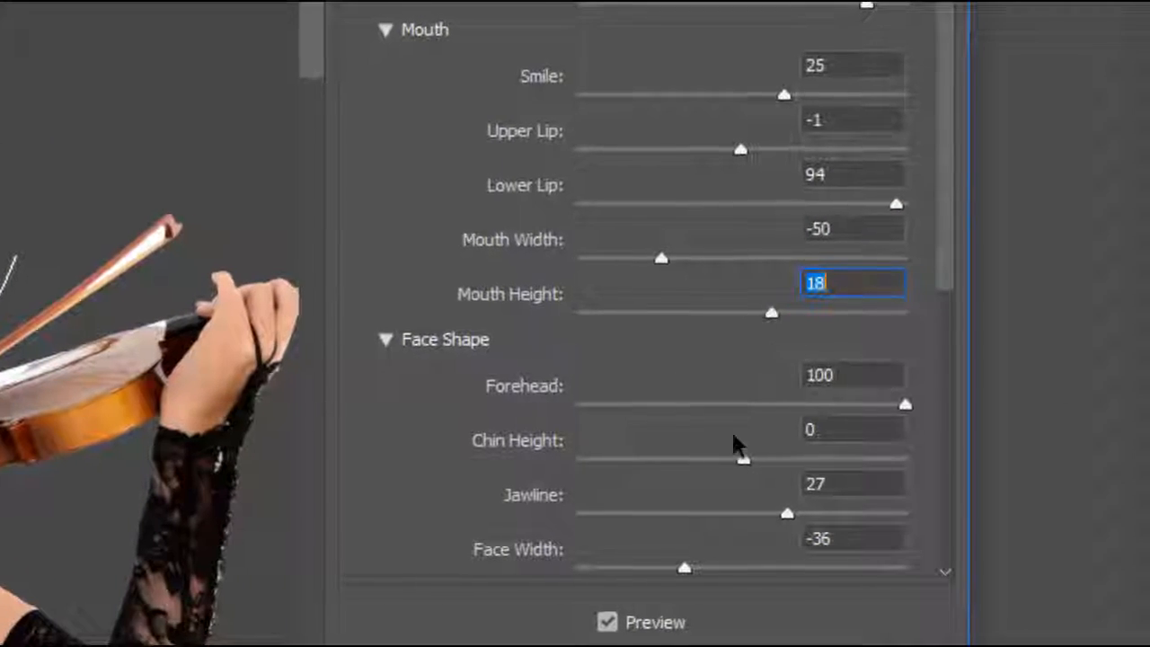
scroll(746, 449, down, 3)
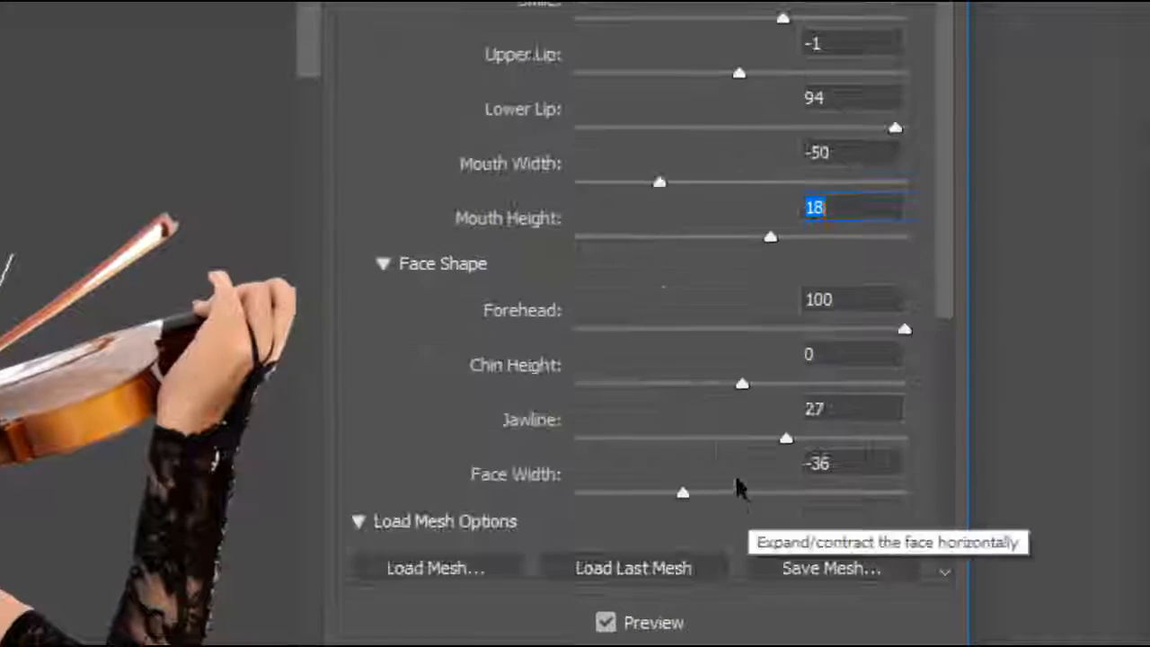
scroll(737, 488, down, 5)
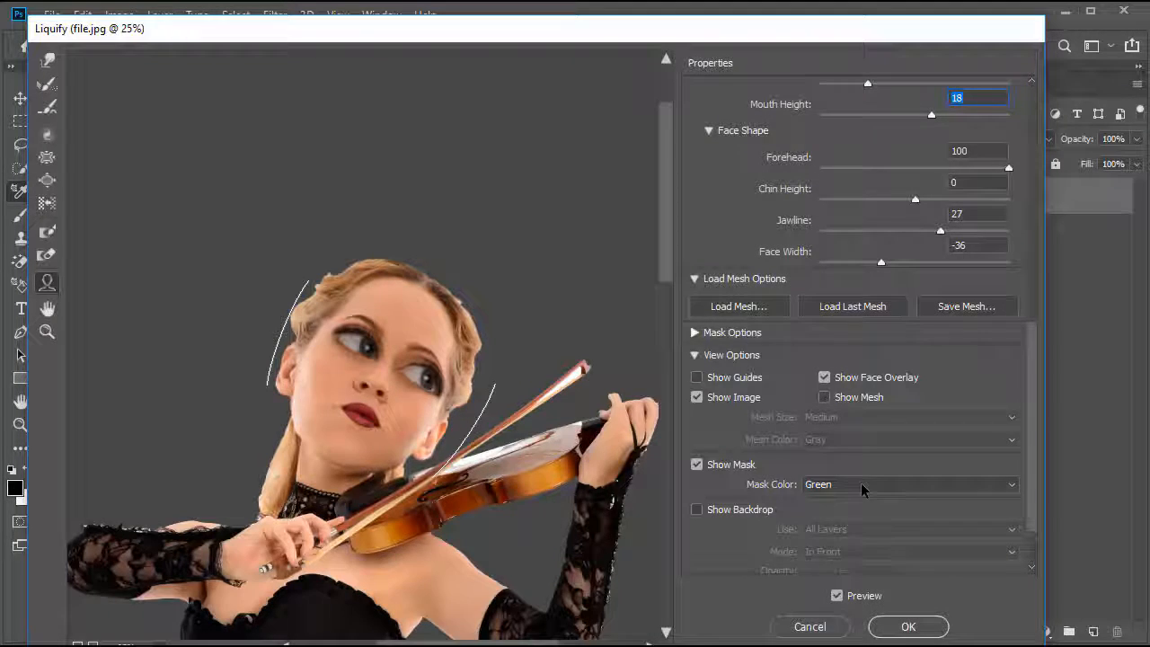
scroll(860, 483, up, 2)
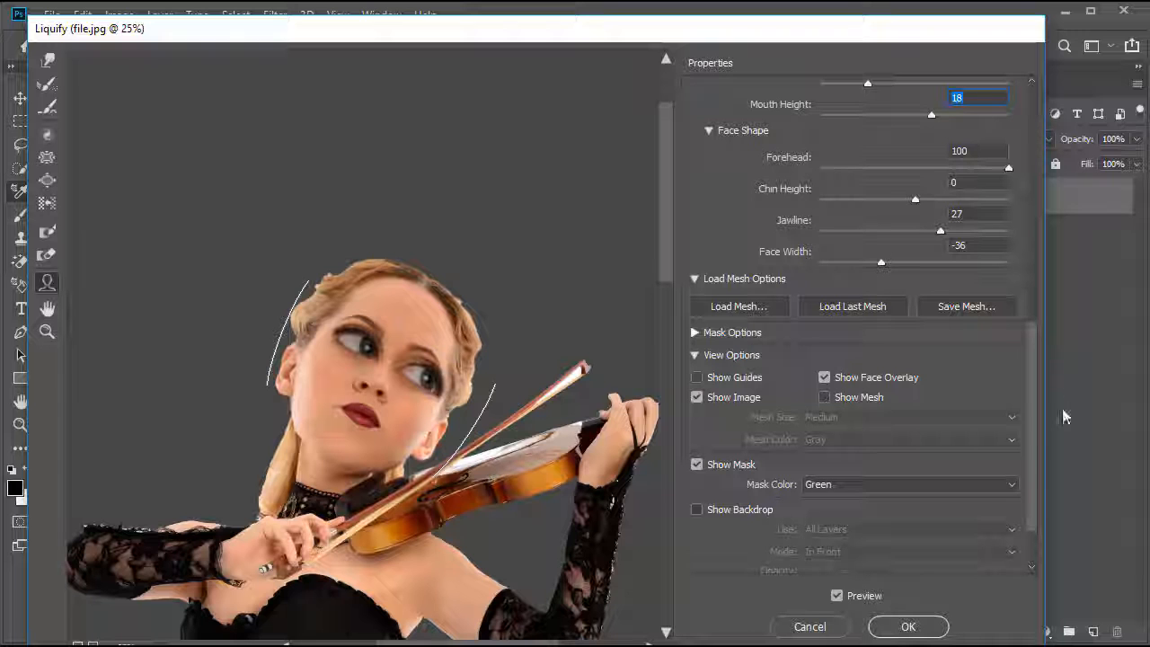
drag(1037, 438, 1064, 191)
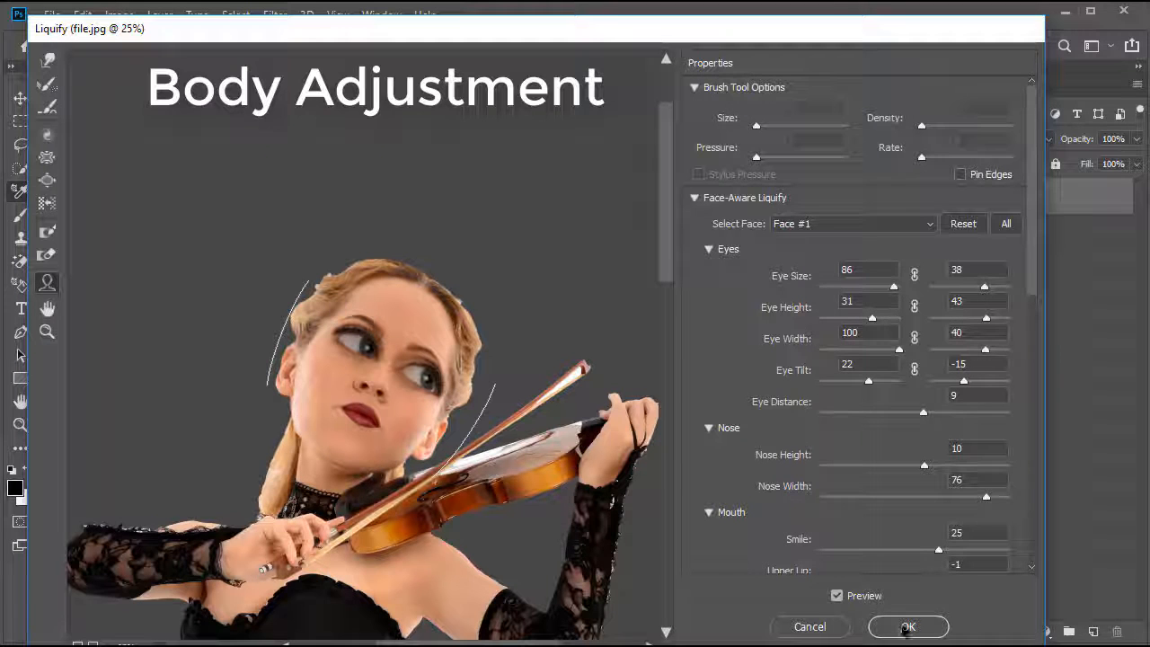
Push both sides of the corset waist inward using the Forward Warp tool with a brush size of 700
drag(669, 227, 701, 346)
click(45, 61)
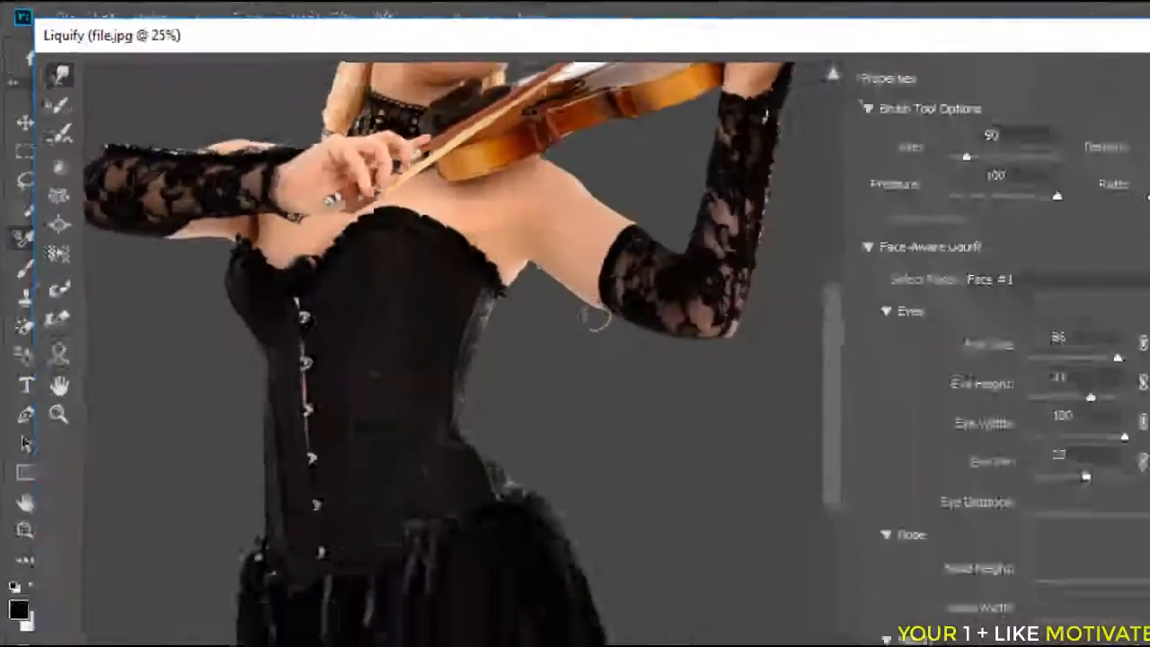
key(bracketright)
key(bracketright)
key(bracketright)
key(bracketright)
key(bracketright)
key(bracketright)
key(bracketright)
key(bracketright)
key(bracketright)
key(bracketright)
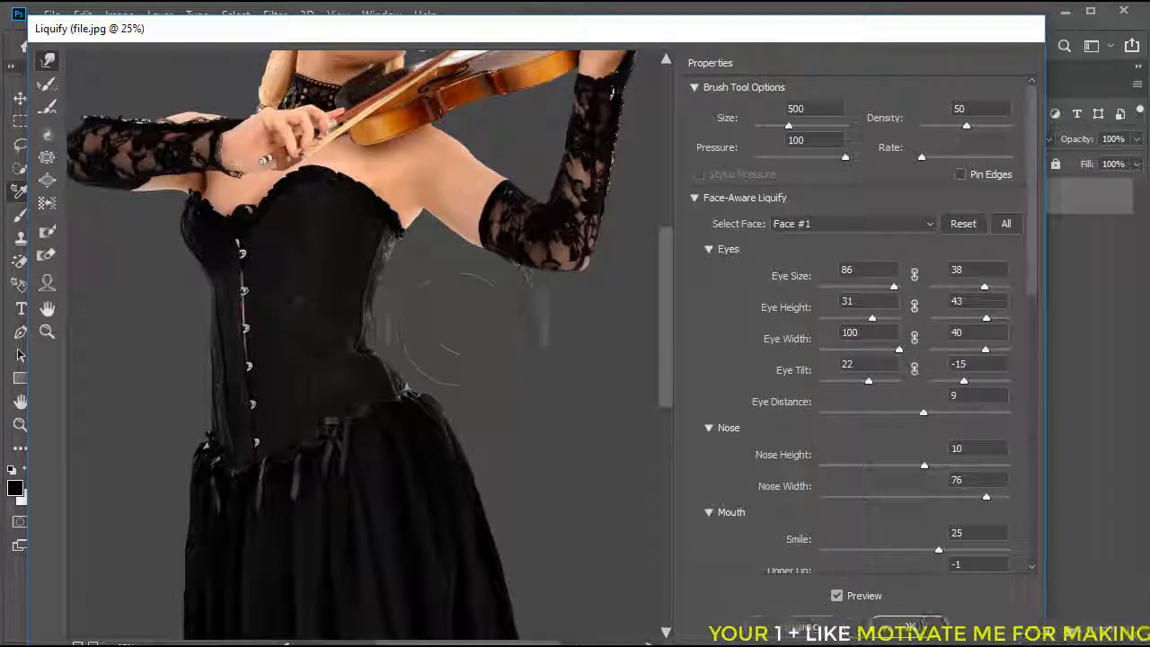
mouse_move(430, 322)
mouse_down()
mouse_move(393, 335)
mouse_move(410, 303)
mouse_up()
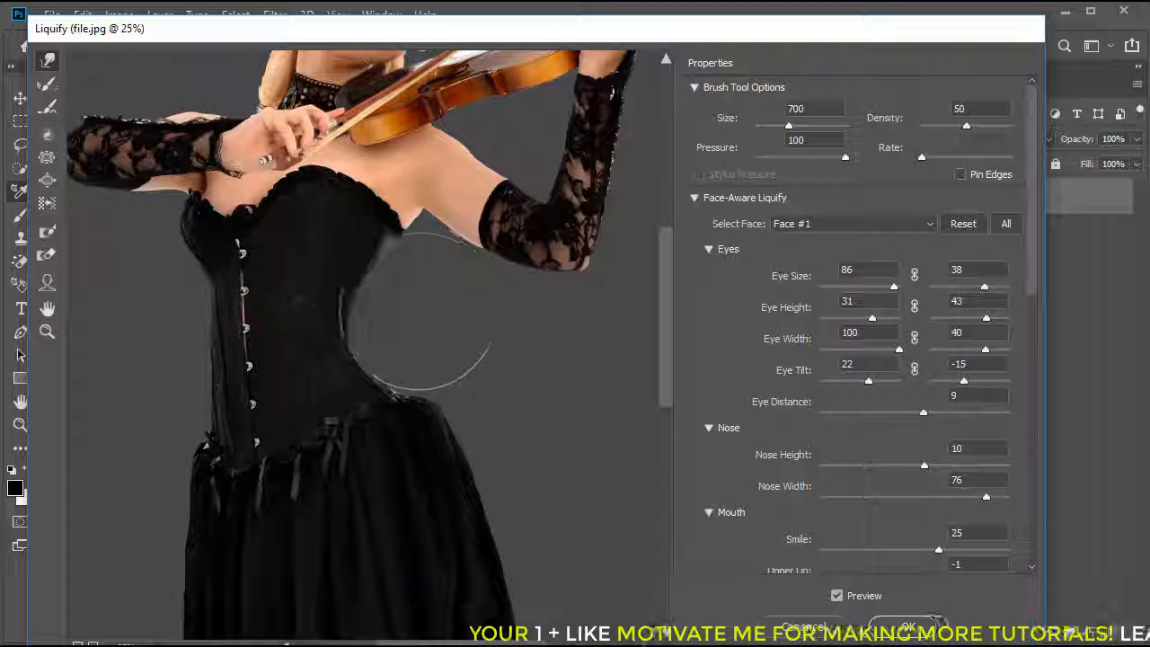
drag(171, 359, 197, 336)
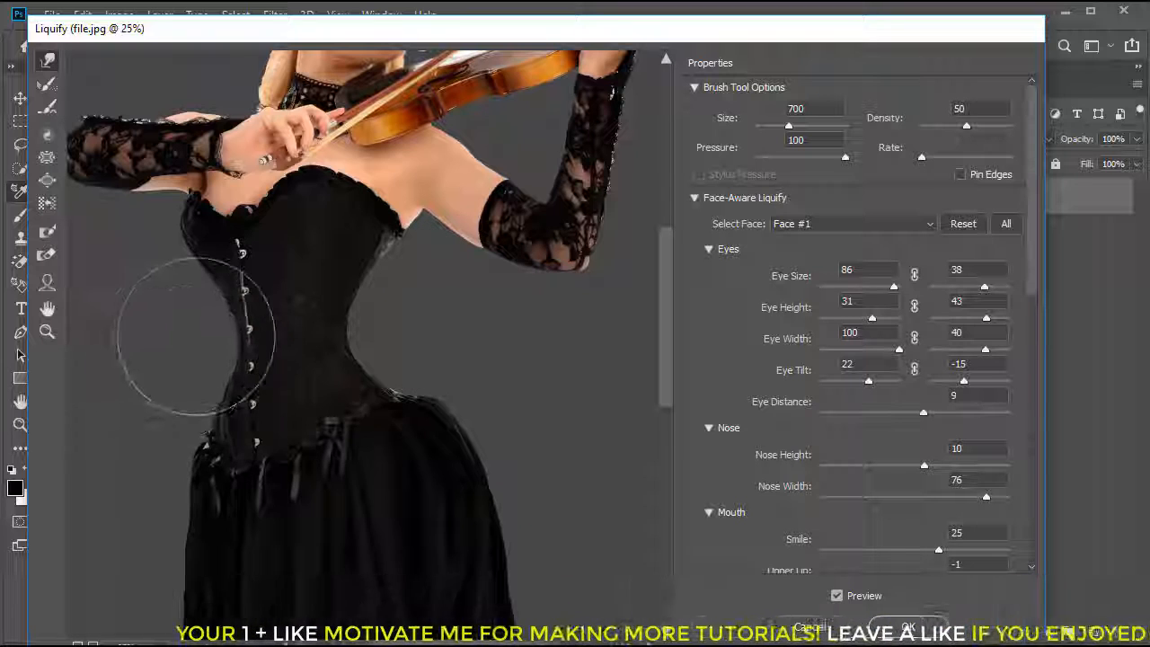
Push the left and right edges of the black skirt outward to give it a fuller shape
drag(216, 541, 188, 532)
key(ctrl+minus)
key(ctrl+minus)
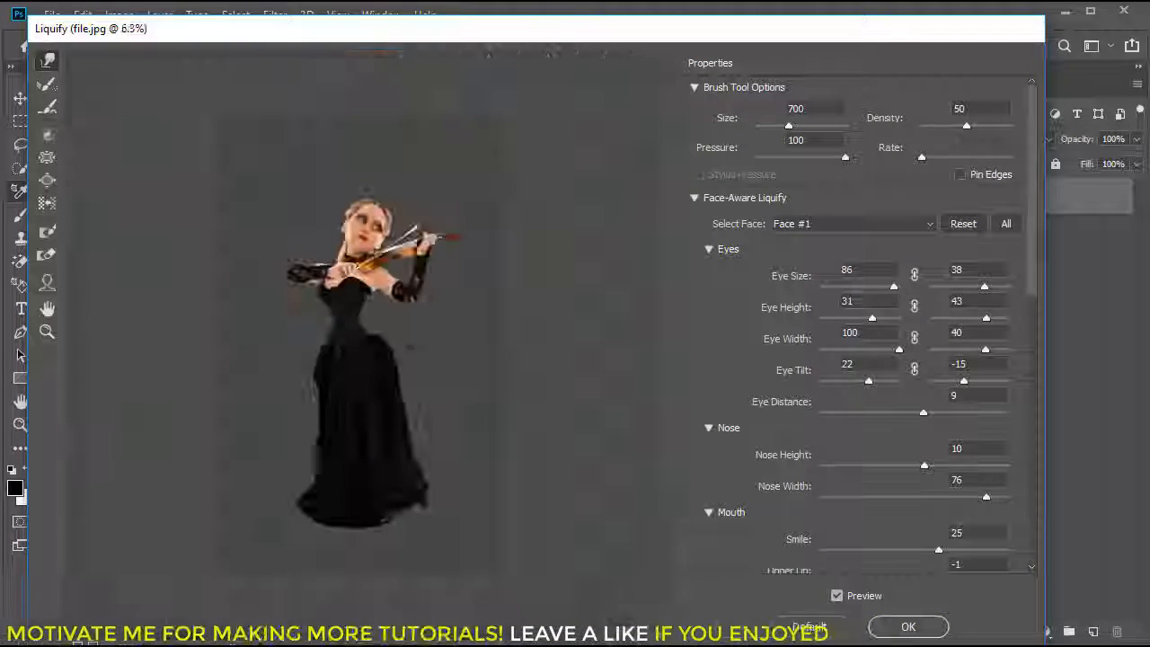
key(ctrl+plus)
drag(272, 434, 257, 437)
drag(424, 409, 441, 413)
mouse_move(412, 373)
mouse_down()
mouse_move(427, 363)
mouse_move(430, 381)
mouse_up()
drag(431, 457, 448, 465)
drag(441, 509, 458, 511)
scroll(478, 573, down, 2)
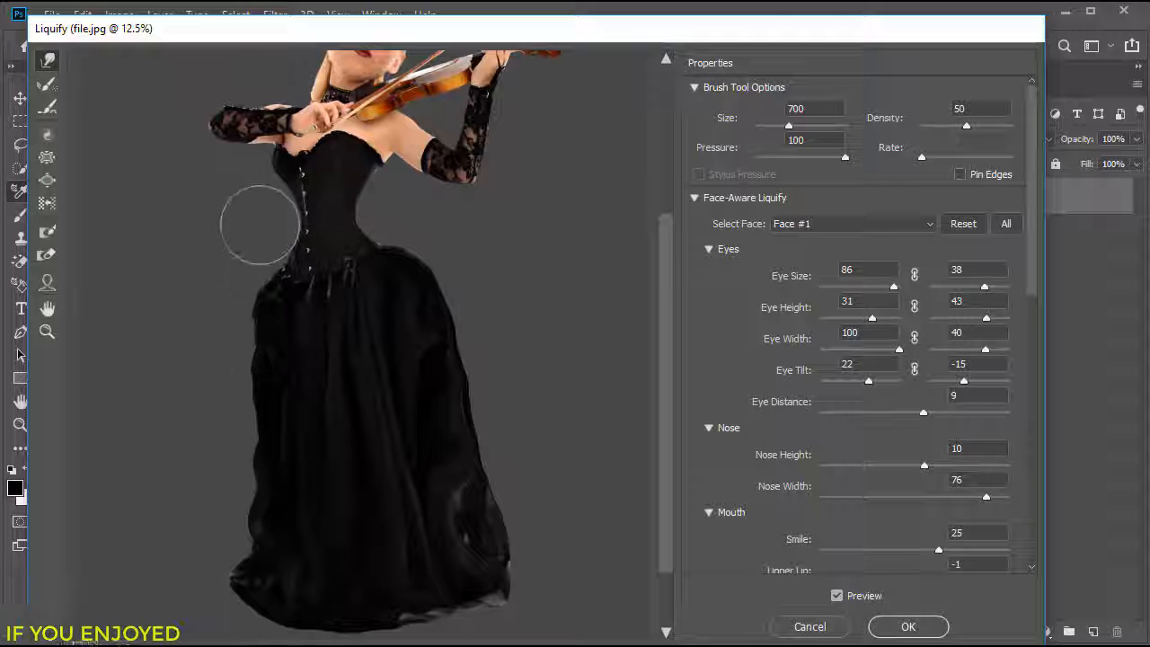
Refine the outlines of both lace-sleeved arms using the Forward Warp tool with a brush size of 175
scroll(394, 212, up, 2)
key(ctrl+plus)
key(ctrl+plus)
key(ctrl+plus)
key(bracketleft)
key(bracketleft)
key(bracketleft)
key(bracketleft)
key(bracketleft)
key(bracketleft)
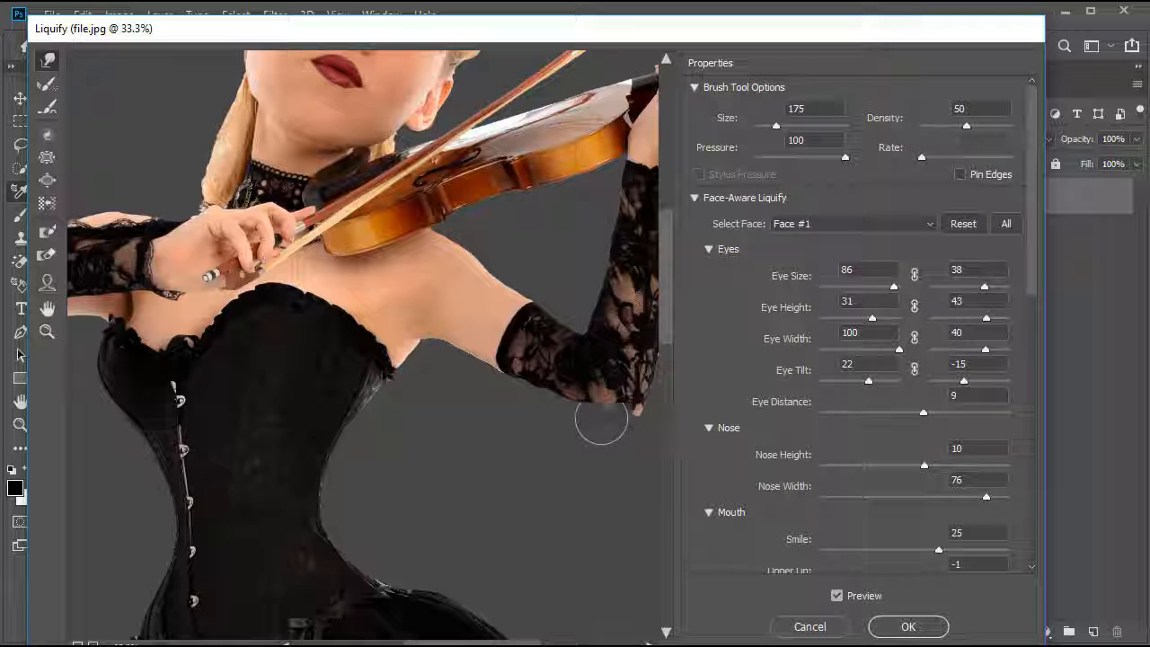
scroll(539, 321, up, 1)
drag(293, 329, 441, 487)
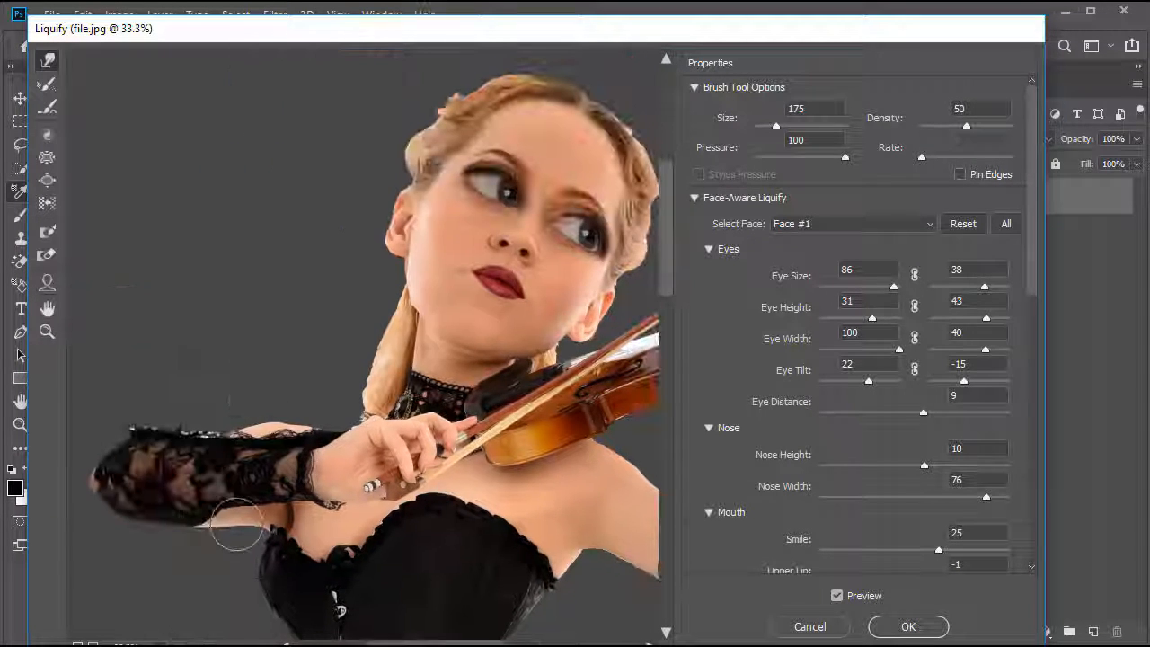
drag(592, 501, 335, 488)
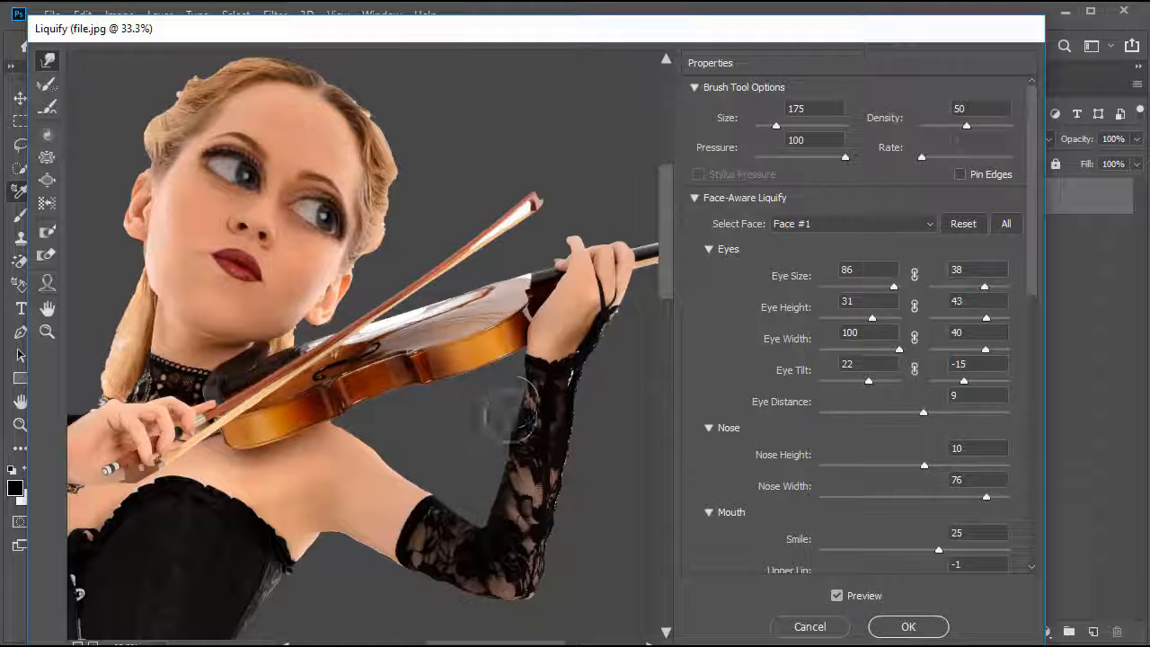
Set the eye size to -26 and 10 and the eye height to 100 and 6, and apply the Liquify filter
mouse_move(382, 250)
mouse_down()
mouse_move(374, 330)
mouse_move(411, 364)
mouse_up()
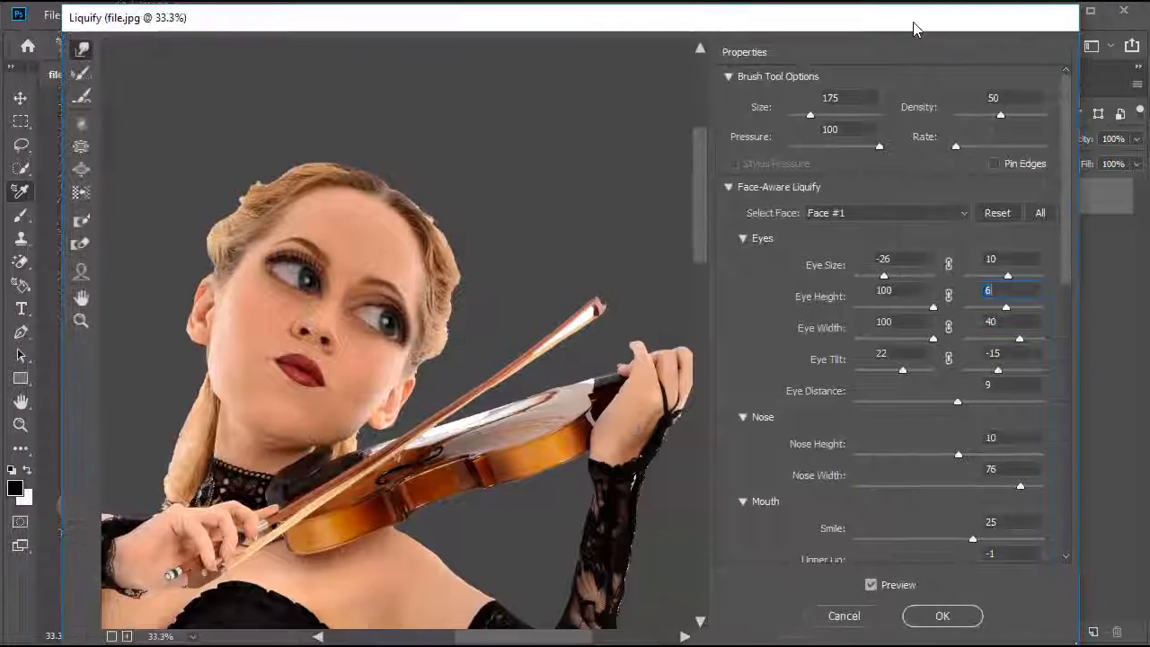
key(ctrl+minus)
key(ctrl+plus)
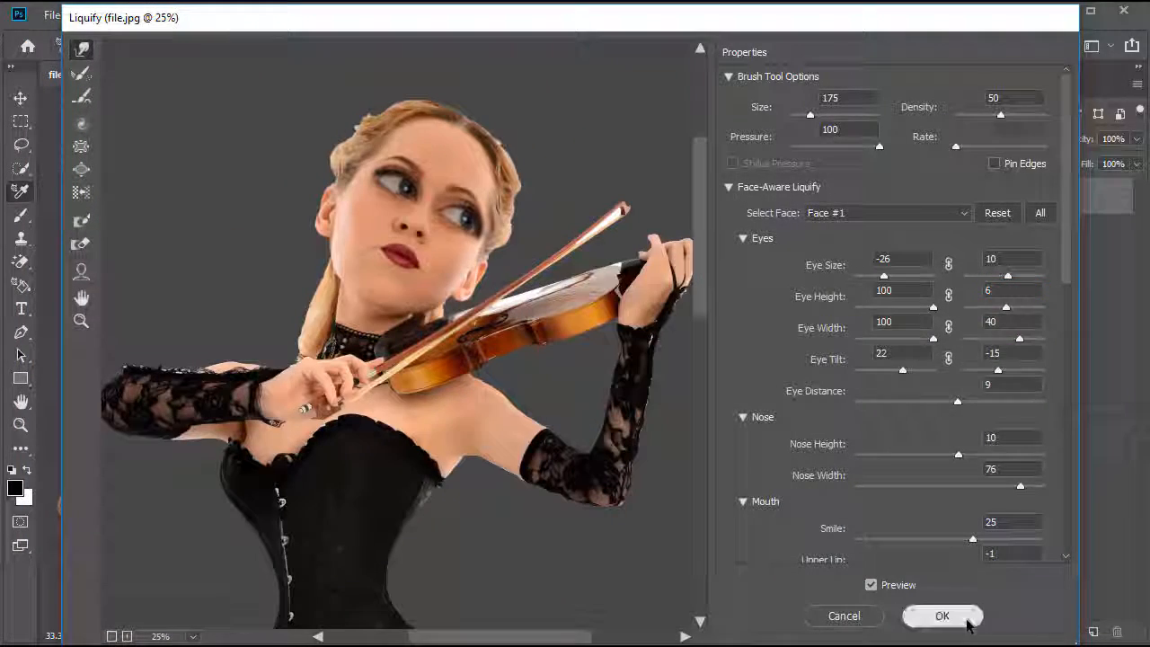
key(Return)
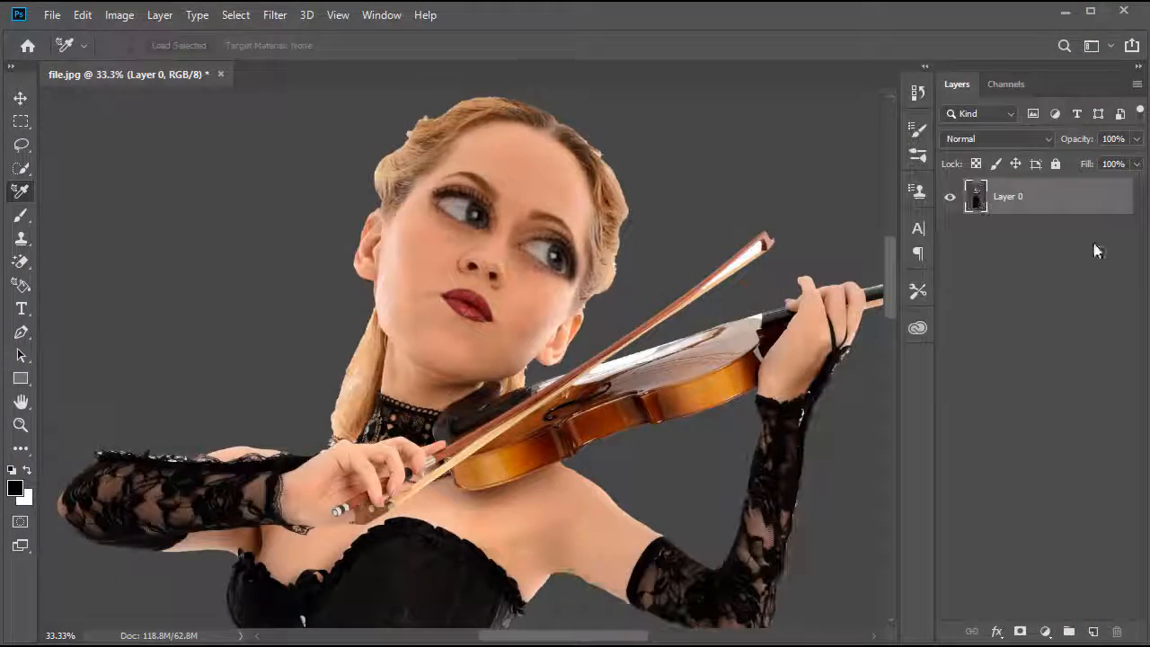
Examine the liquified violinist's overall proportions from the head down to the skirt
key(ctrl+minus)
key(ctrl+minus)
key(ctrl+minus)
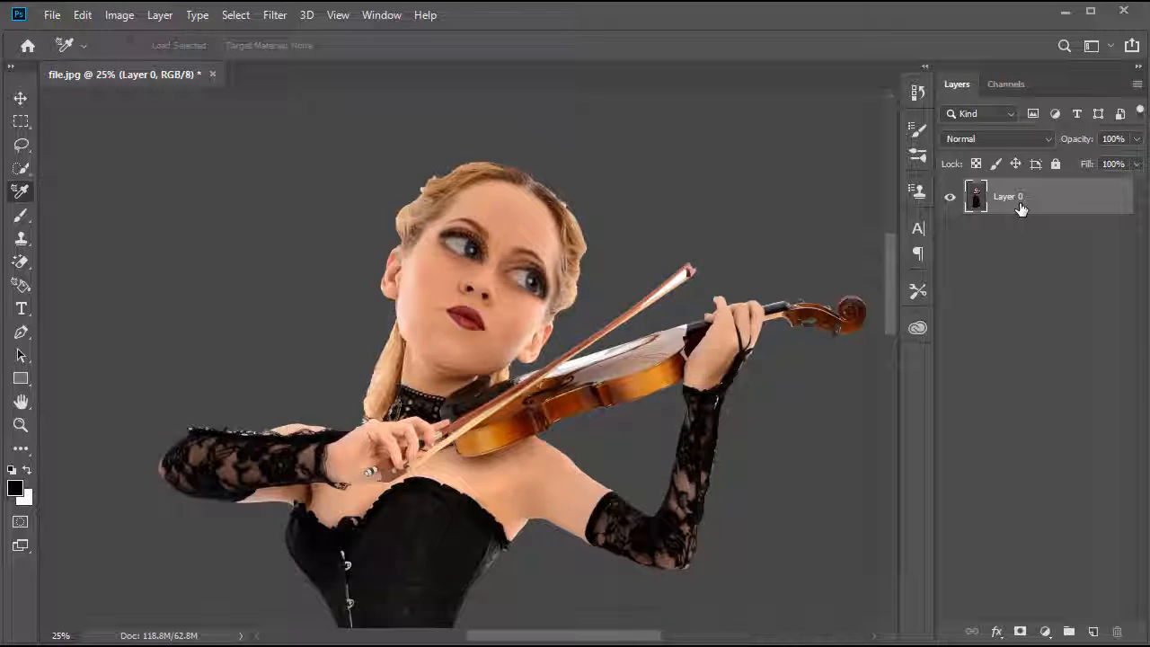
key(ctrl+plus)
key(ctrl+minus)
key(ctrl+minus)
key(ctrl+minus)
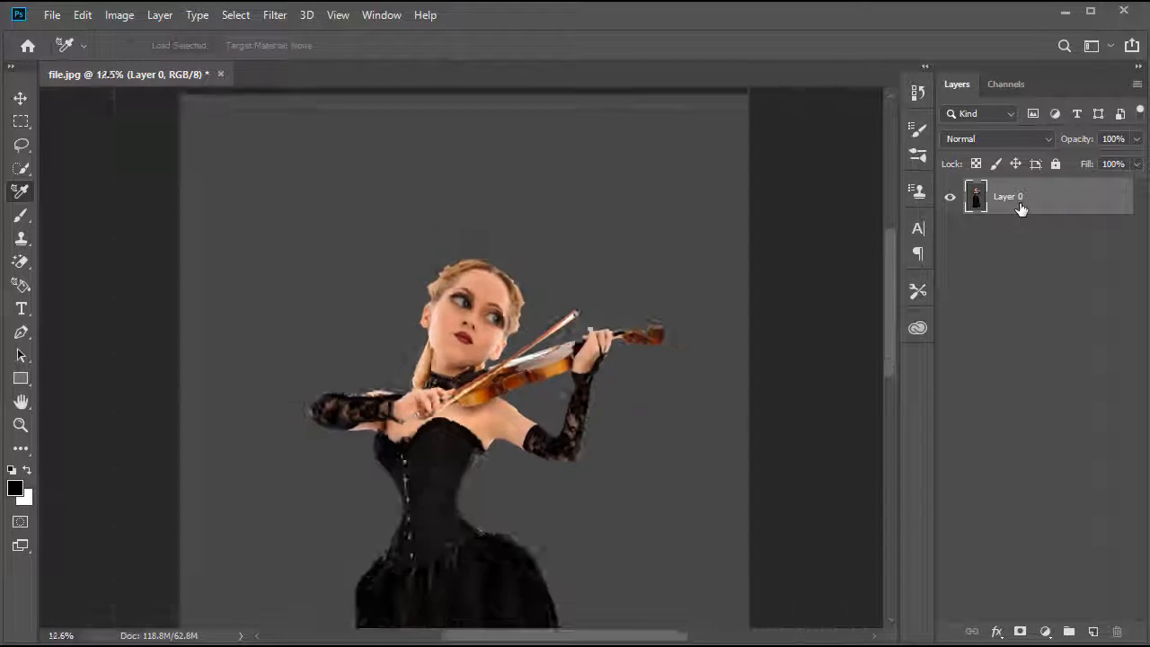
key(ctrl+plus)
key(ctrl+plus)
key(ctrl+plus)
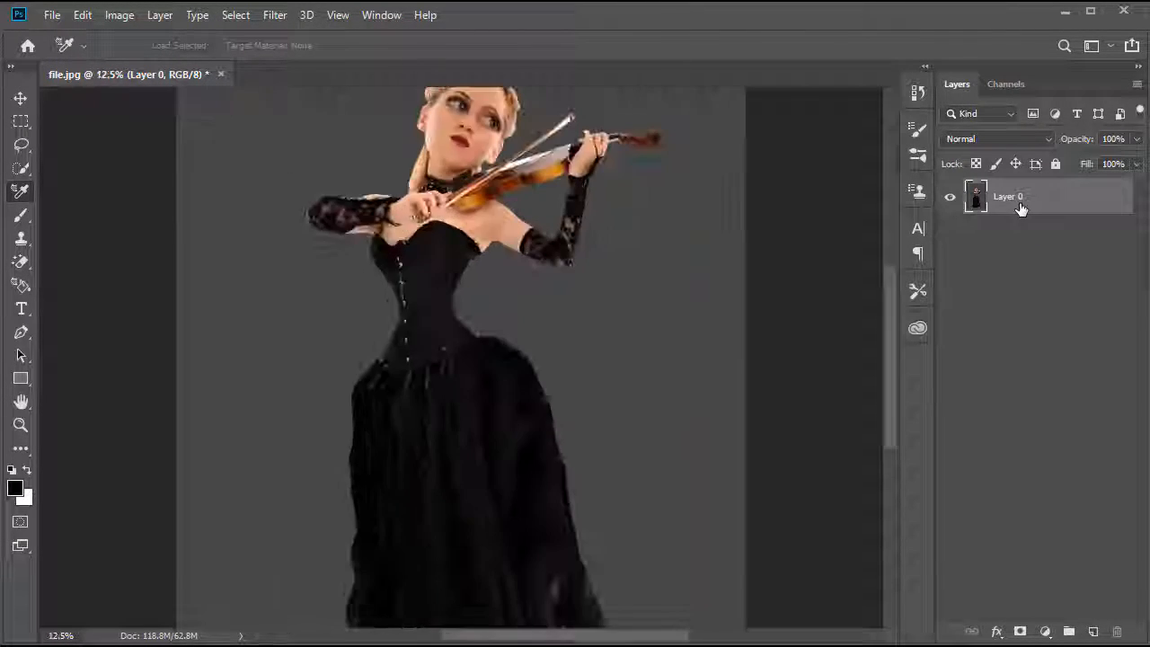
Switch to the Move tool with the whole upper part of the liquified layer in view
drag(553, 233, 557, 470)
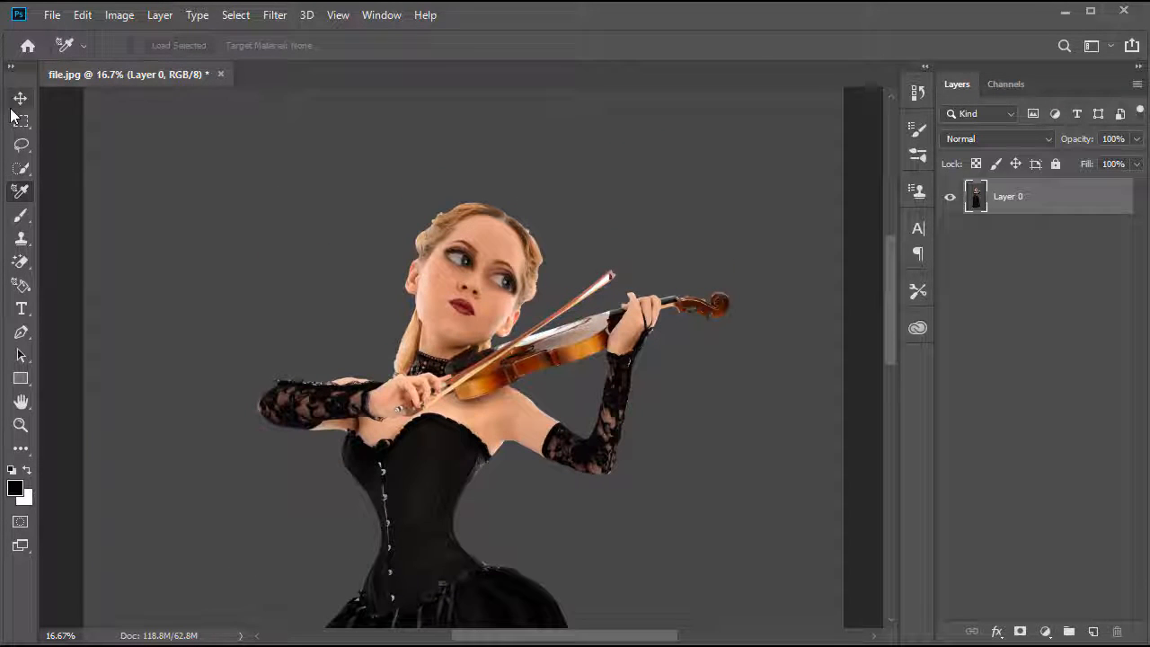
key(ctrl+minus)
key(ctrl+minus)
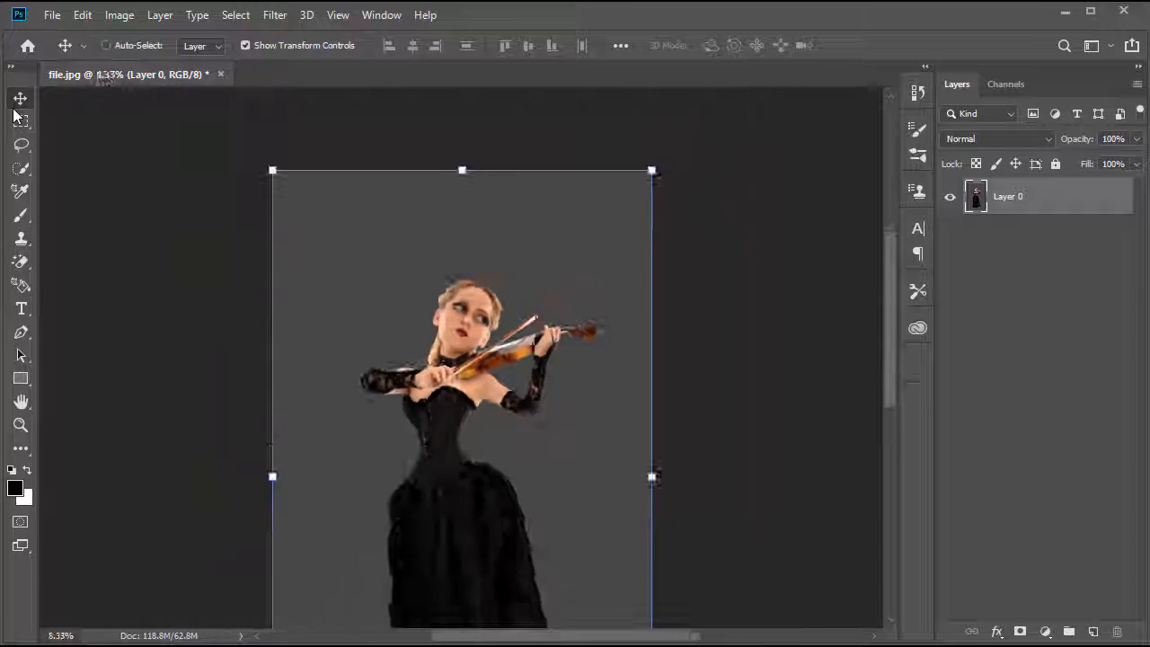